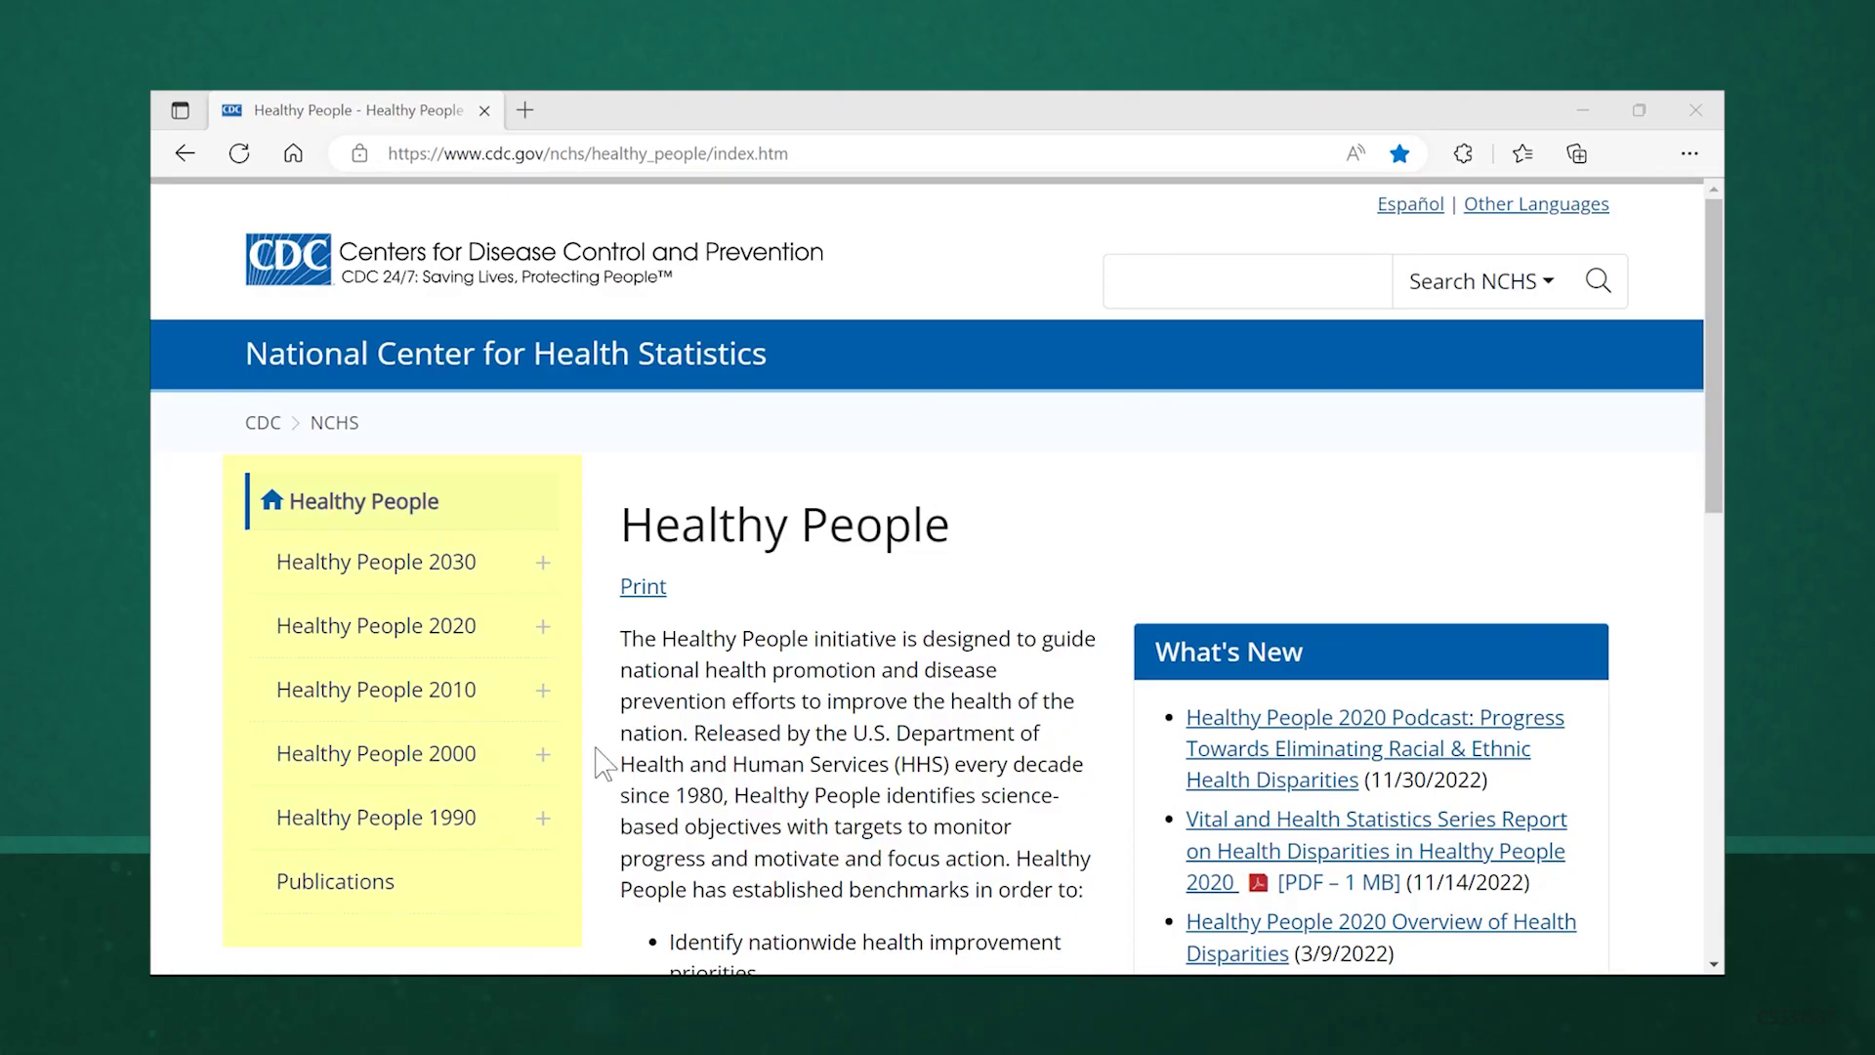
Go to the Healthy People 2030 Target Setting page in Edge
left_click(548, 585)
left_click(544, 565)
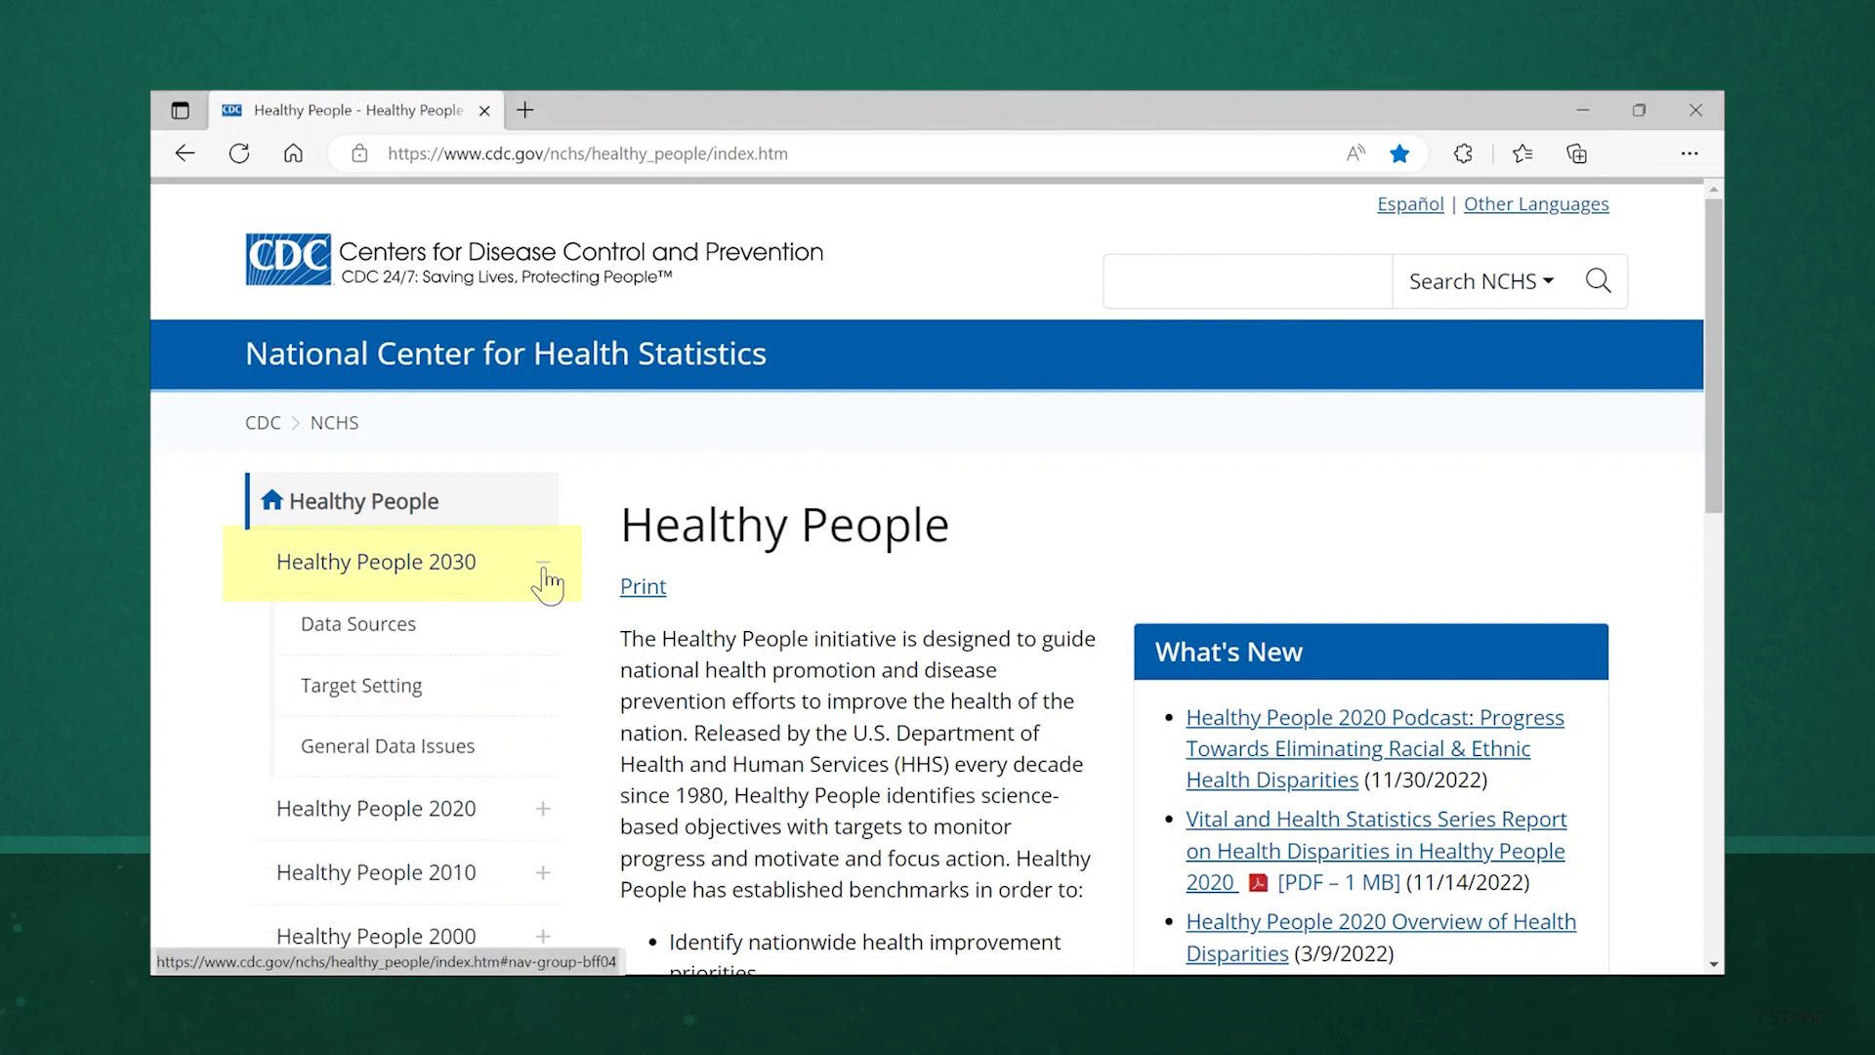
left_click(412, 702)
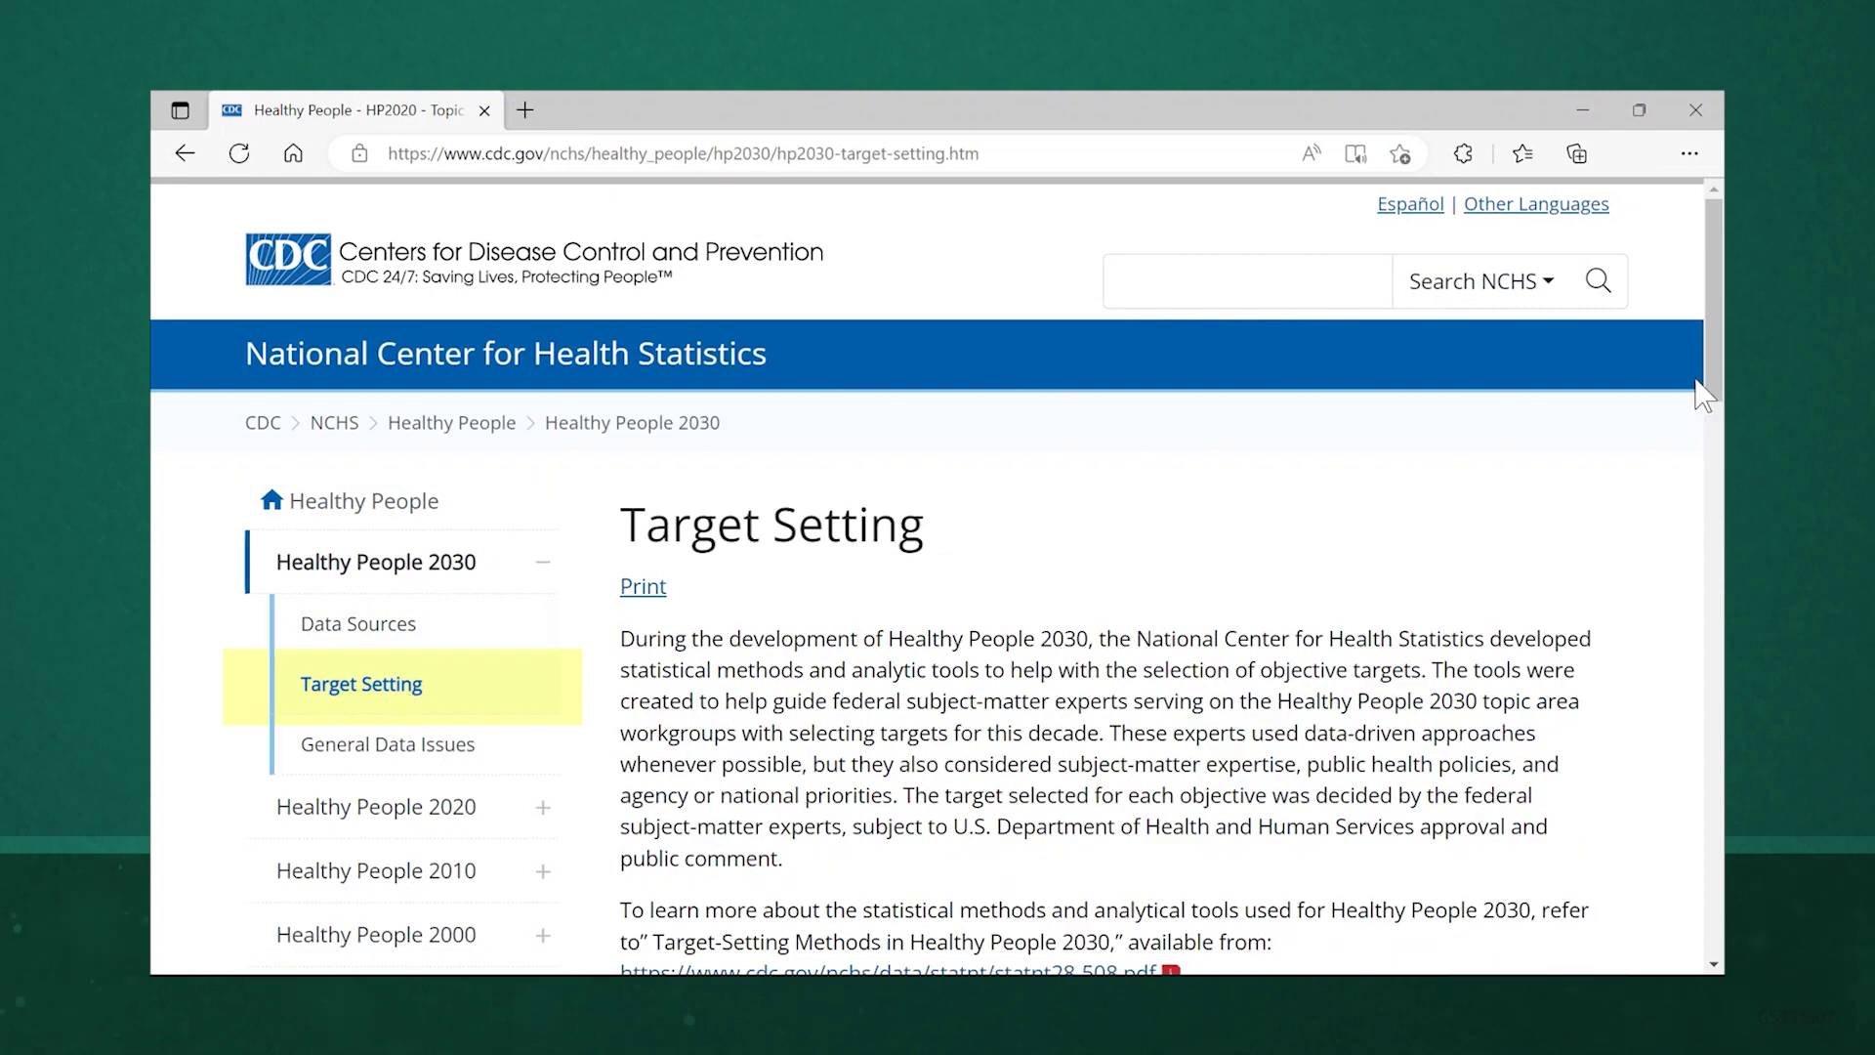
Download the Percent Improvement and MSS Tool spreadsheet from the Target Setting page
scroll(1715, 372, "down", 7)
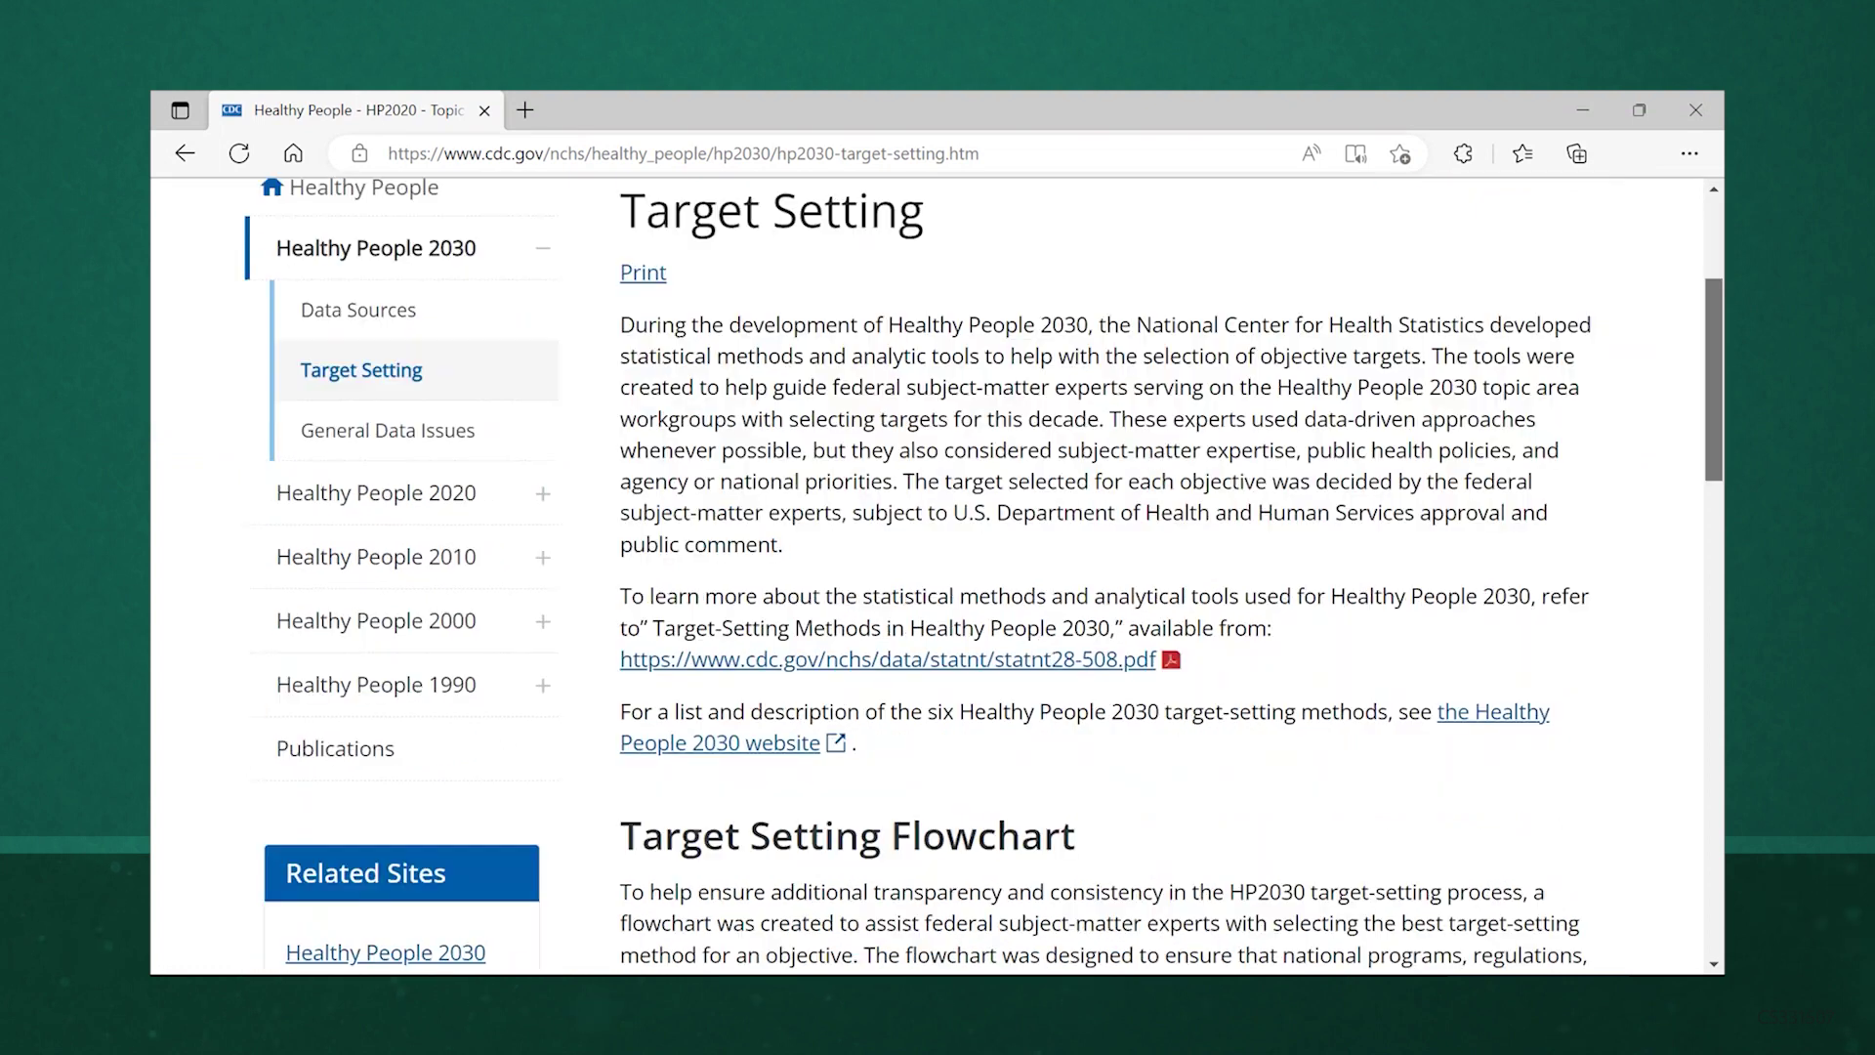
scroll(1110, 576, "down", 6)
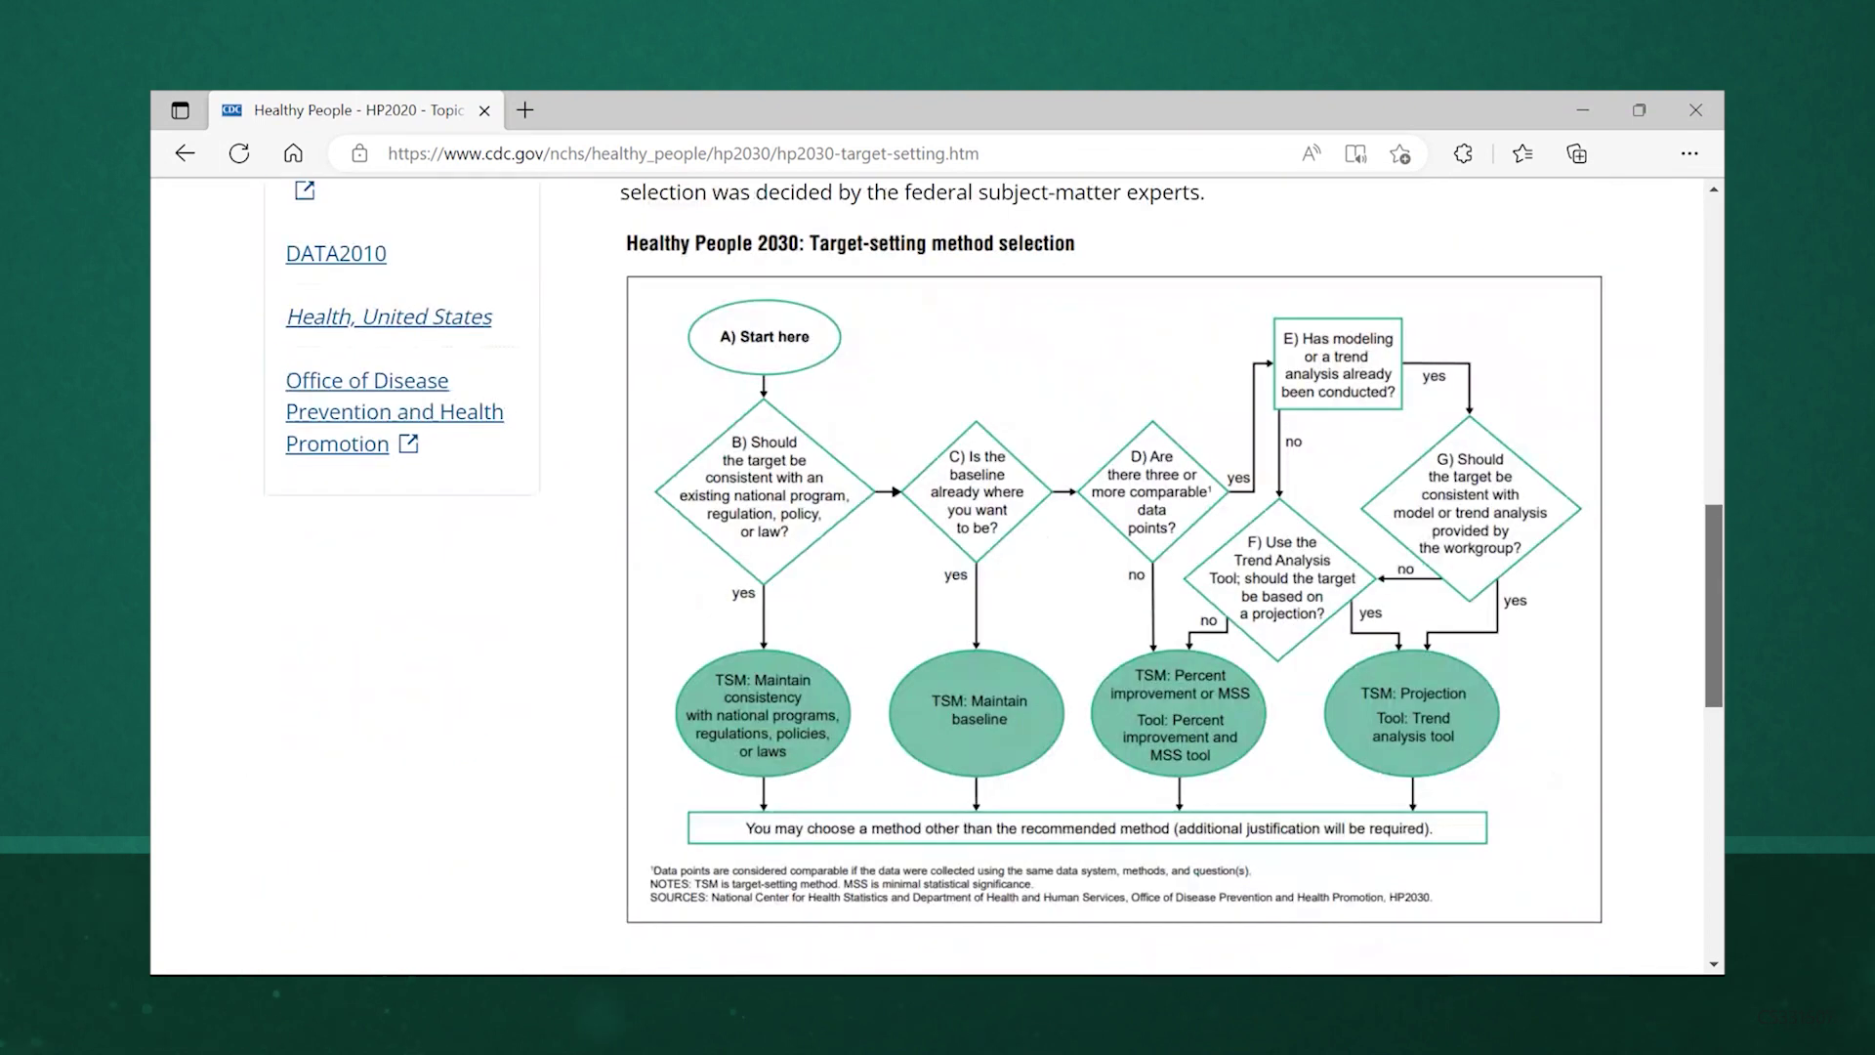
scroll(1111, 576, "down", 6)
scroll(1110, 576, "down", 3)
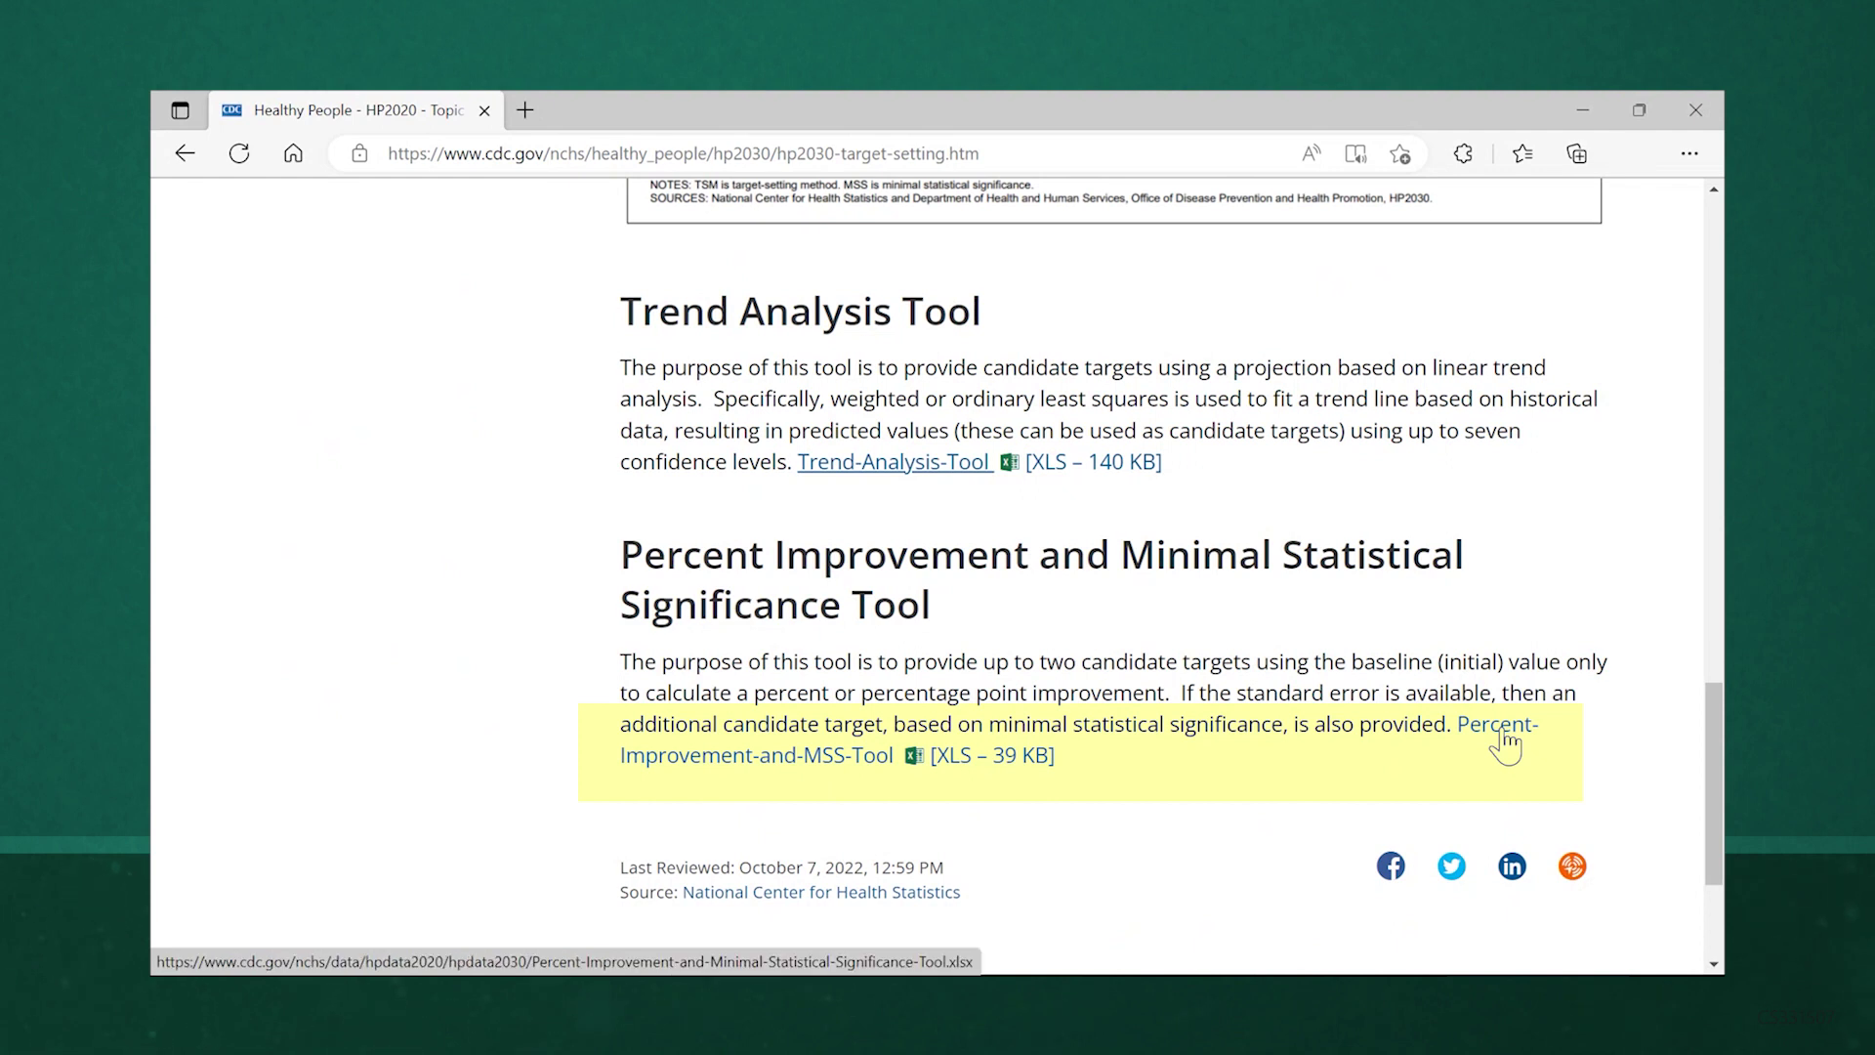
left_click(1505, 747)
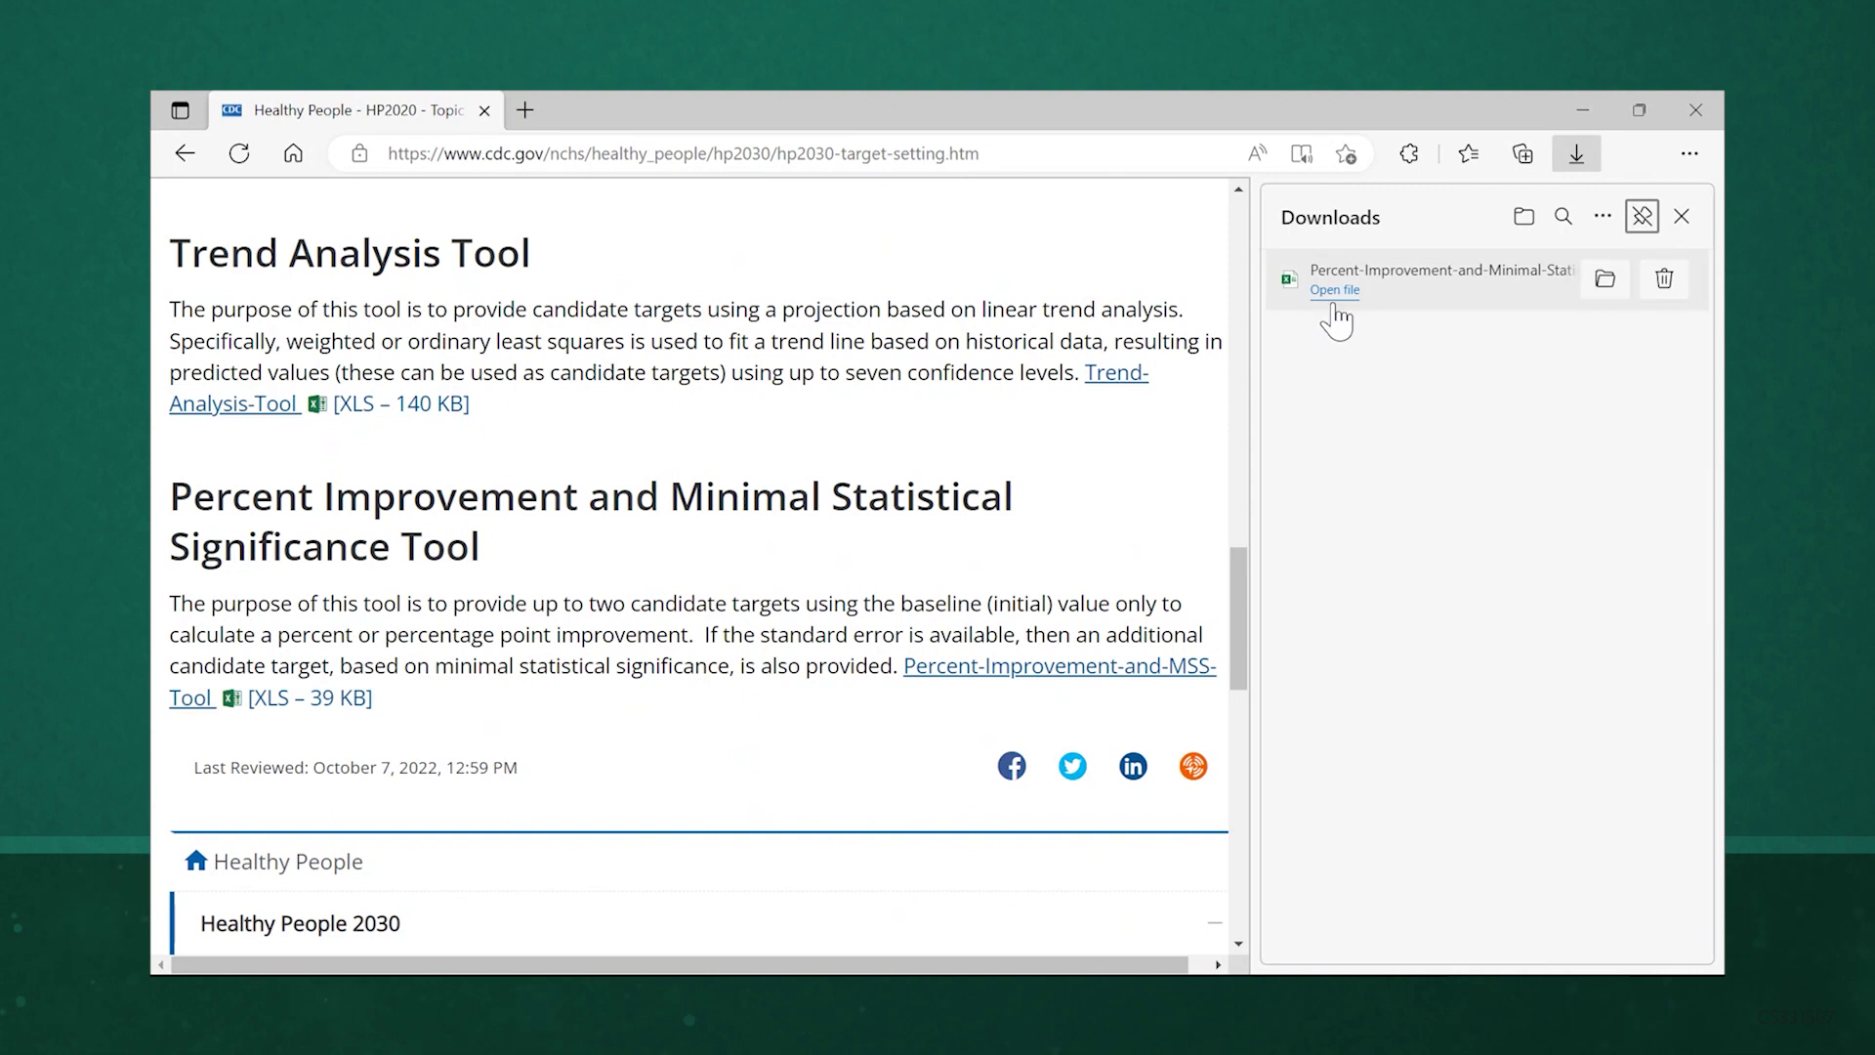
Open the downloaded MSS Tool workbook in Excel and maximize its window
left_click(1336, 290)
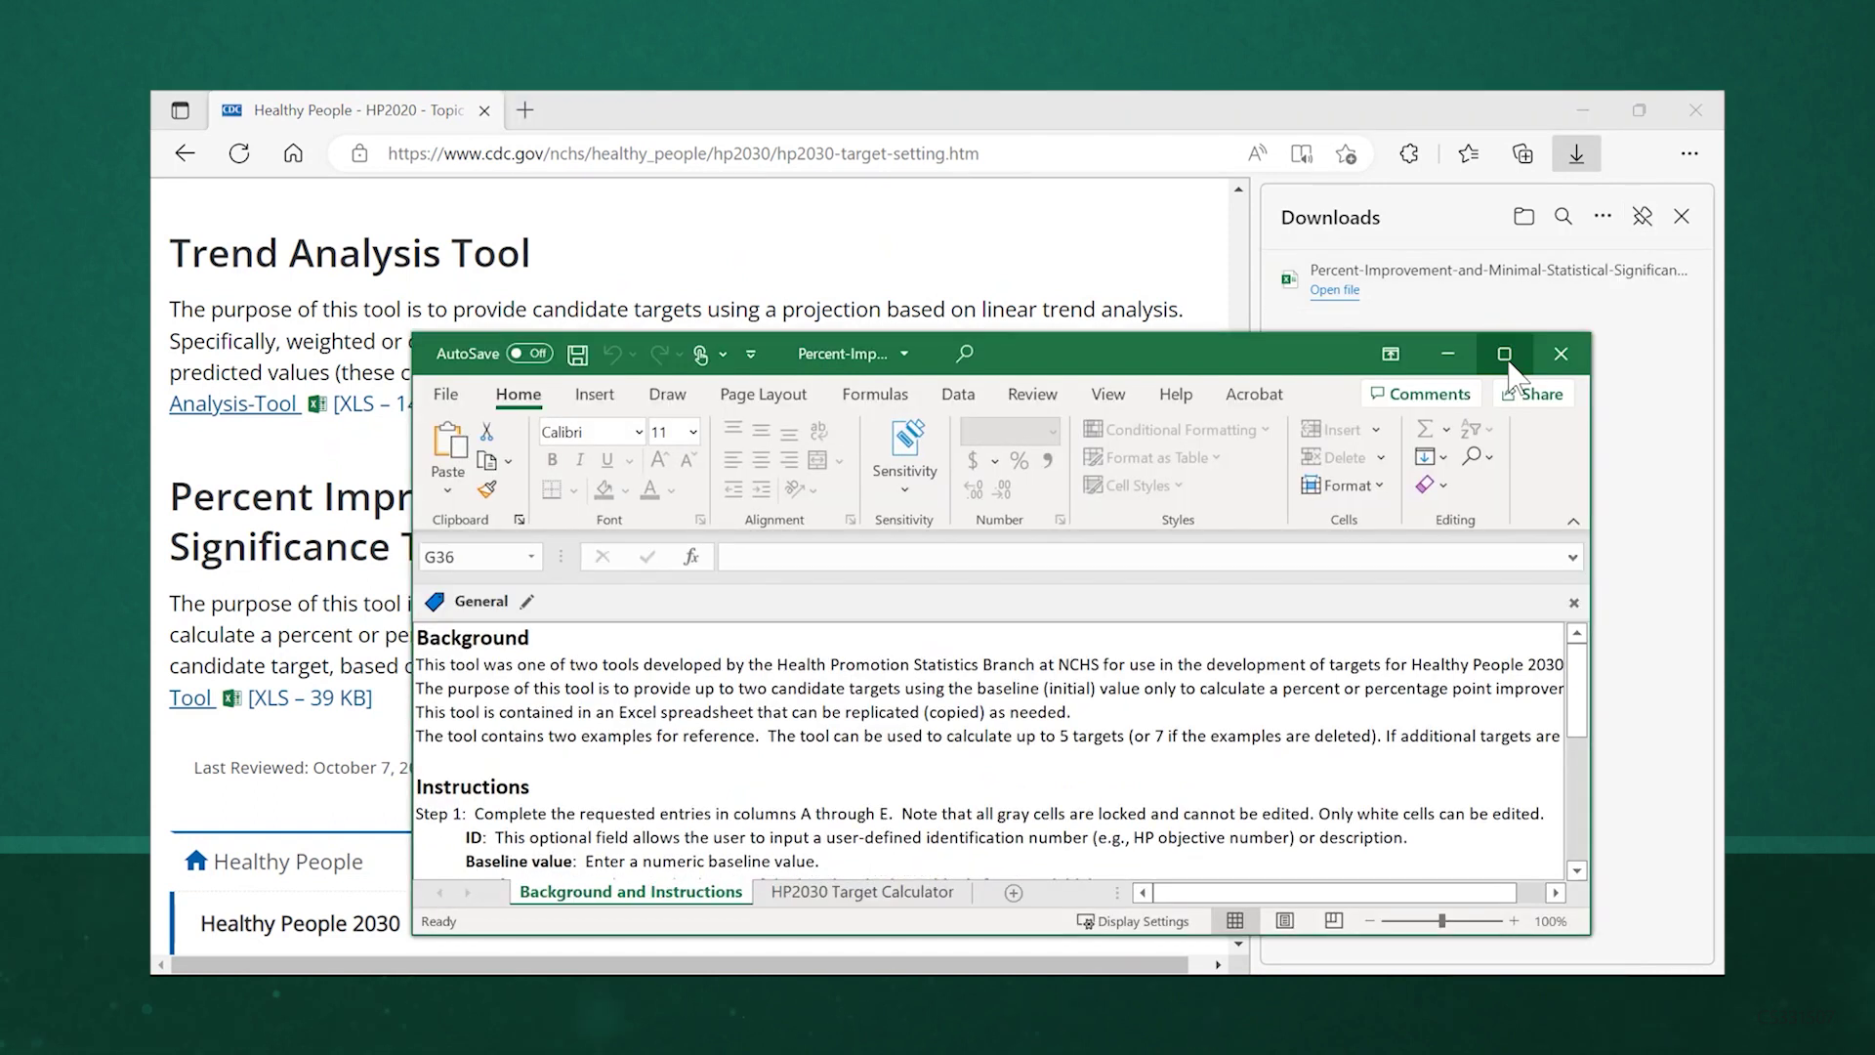
left_click(1504, 353)
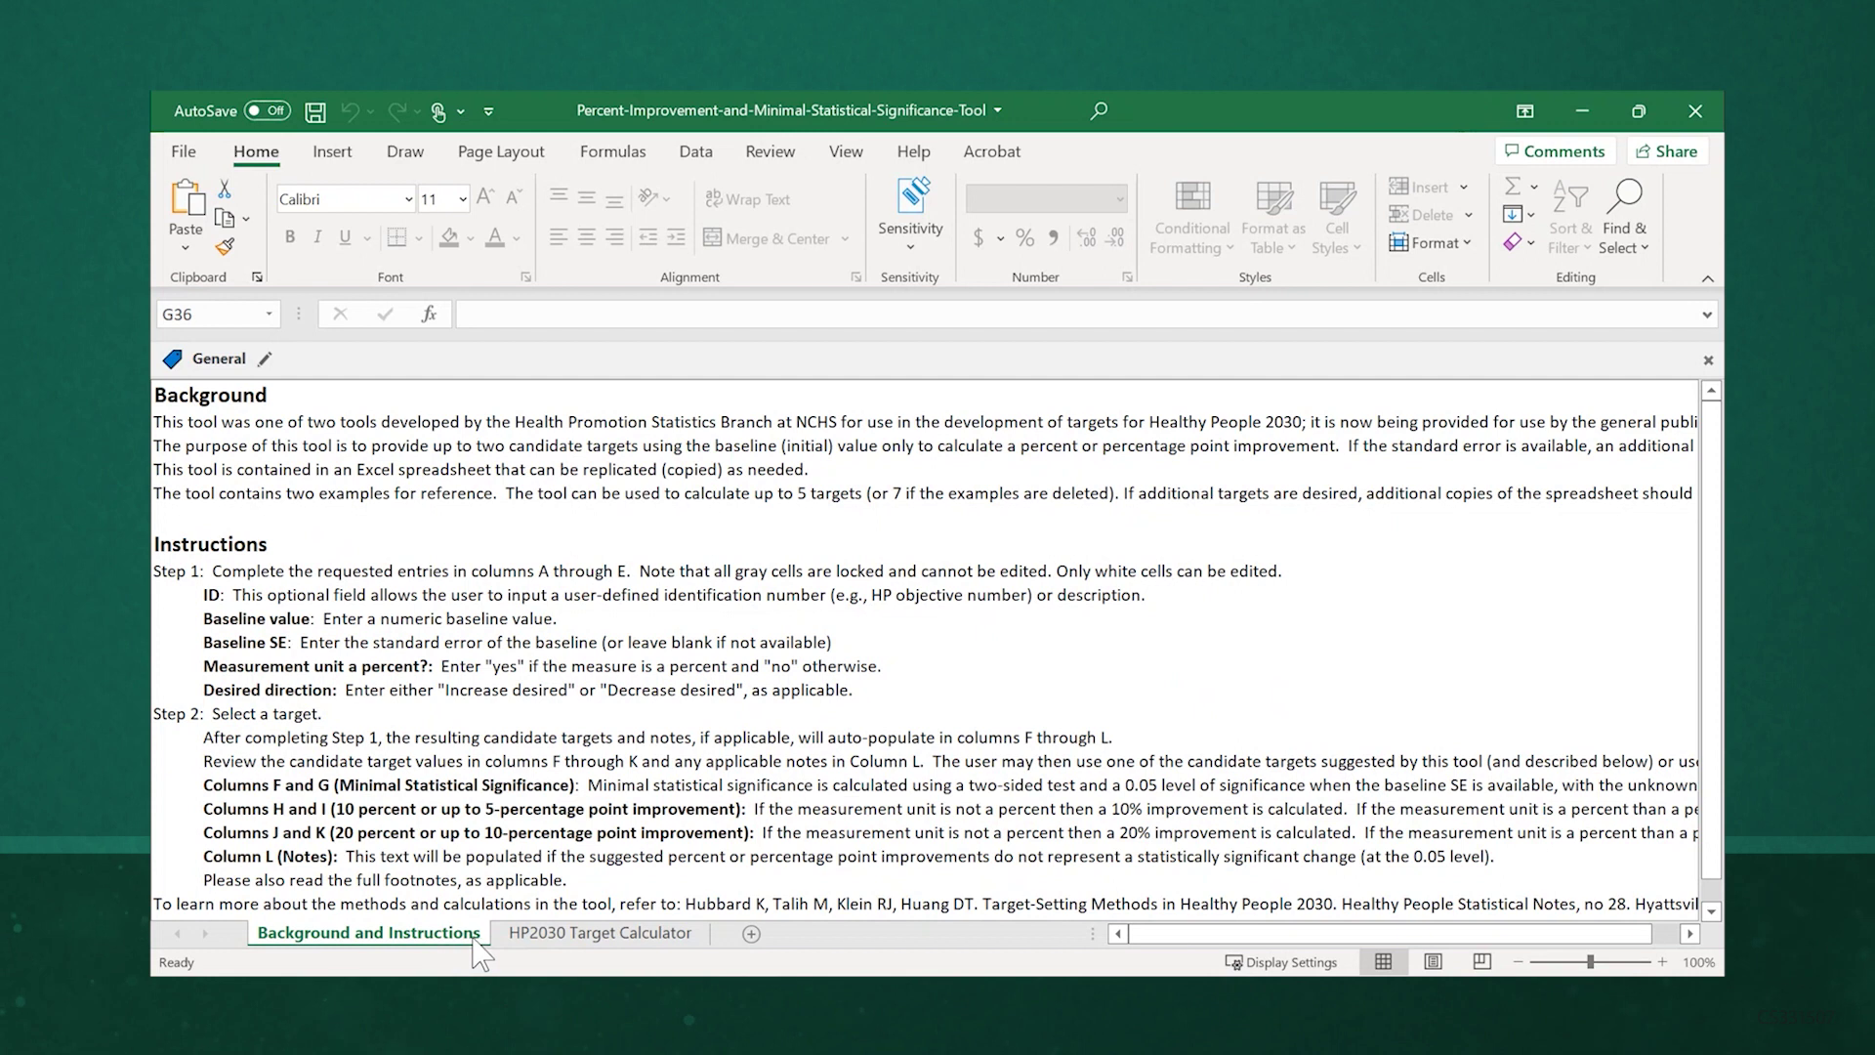
On the HP2030 Target Calculator sheet, review the ID, Baseline value, Baseline SE, percent-unit and Desired direction headings
left_click(550, 935)
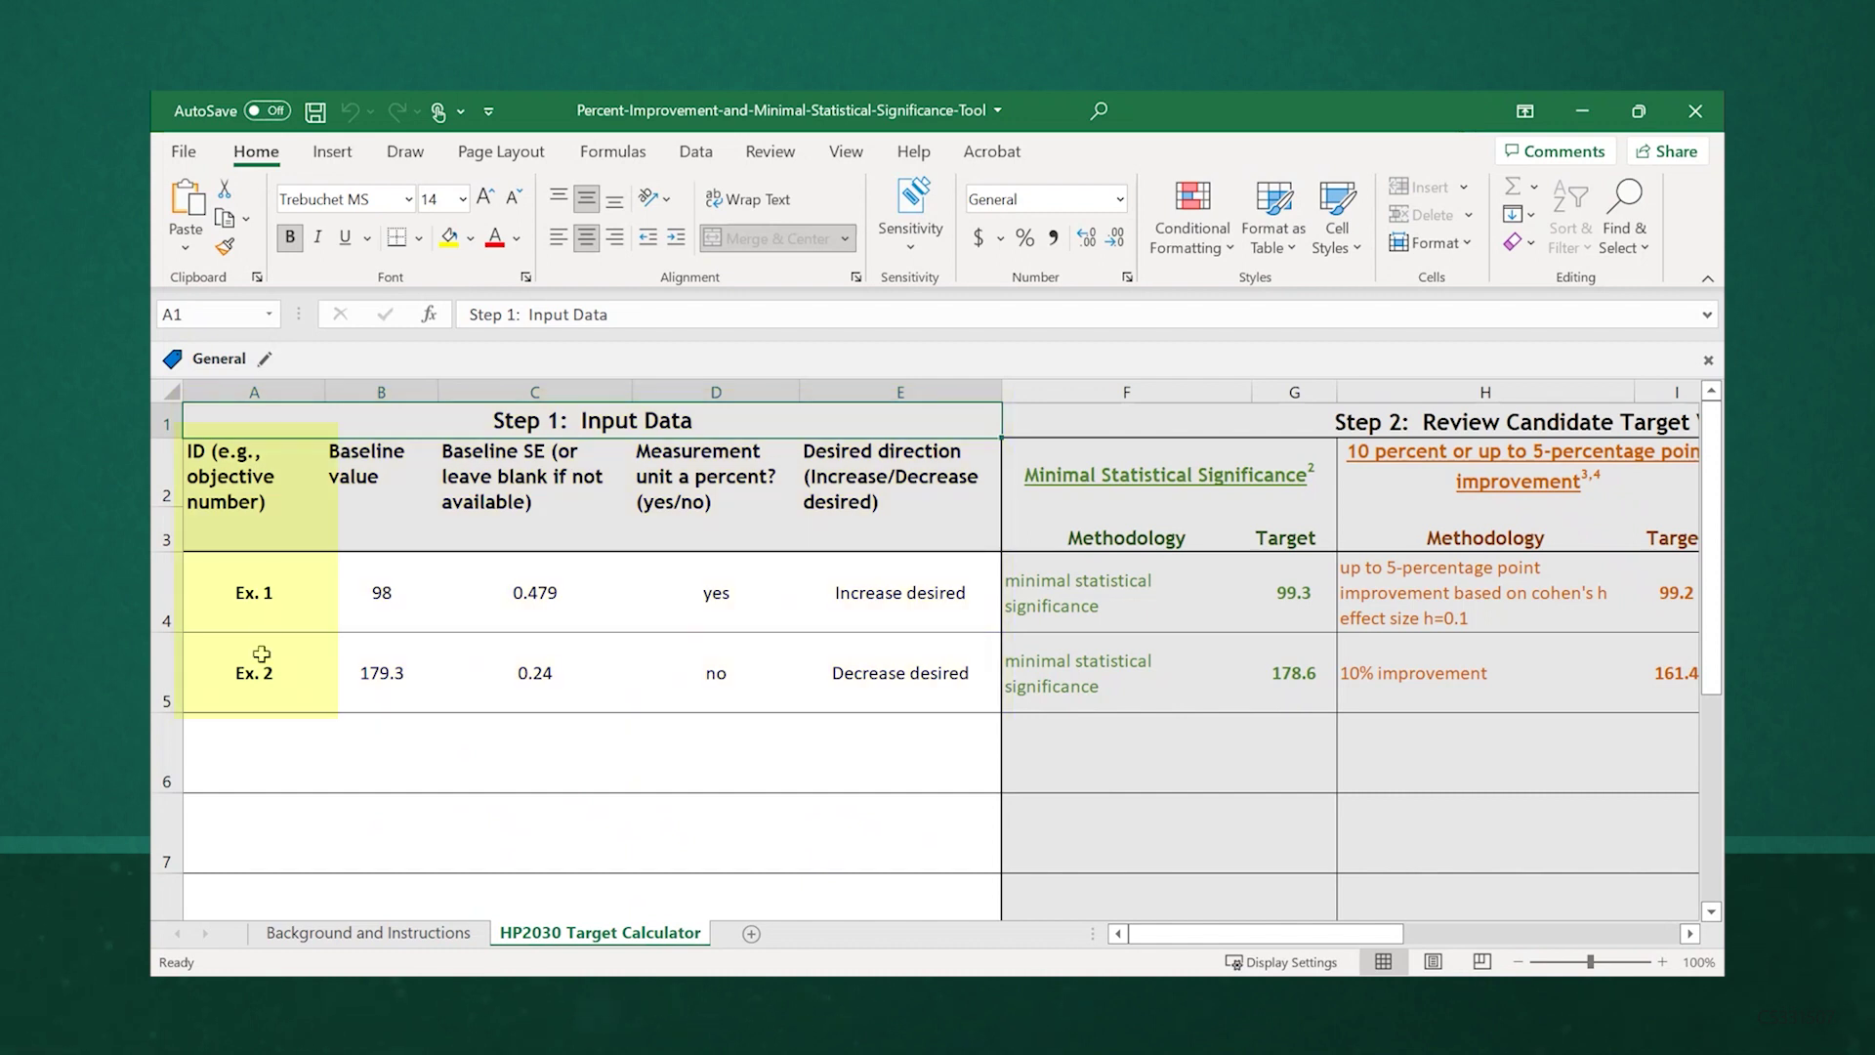
left_click(241, 521)
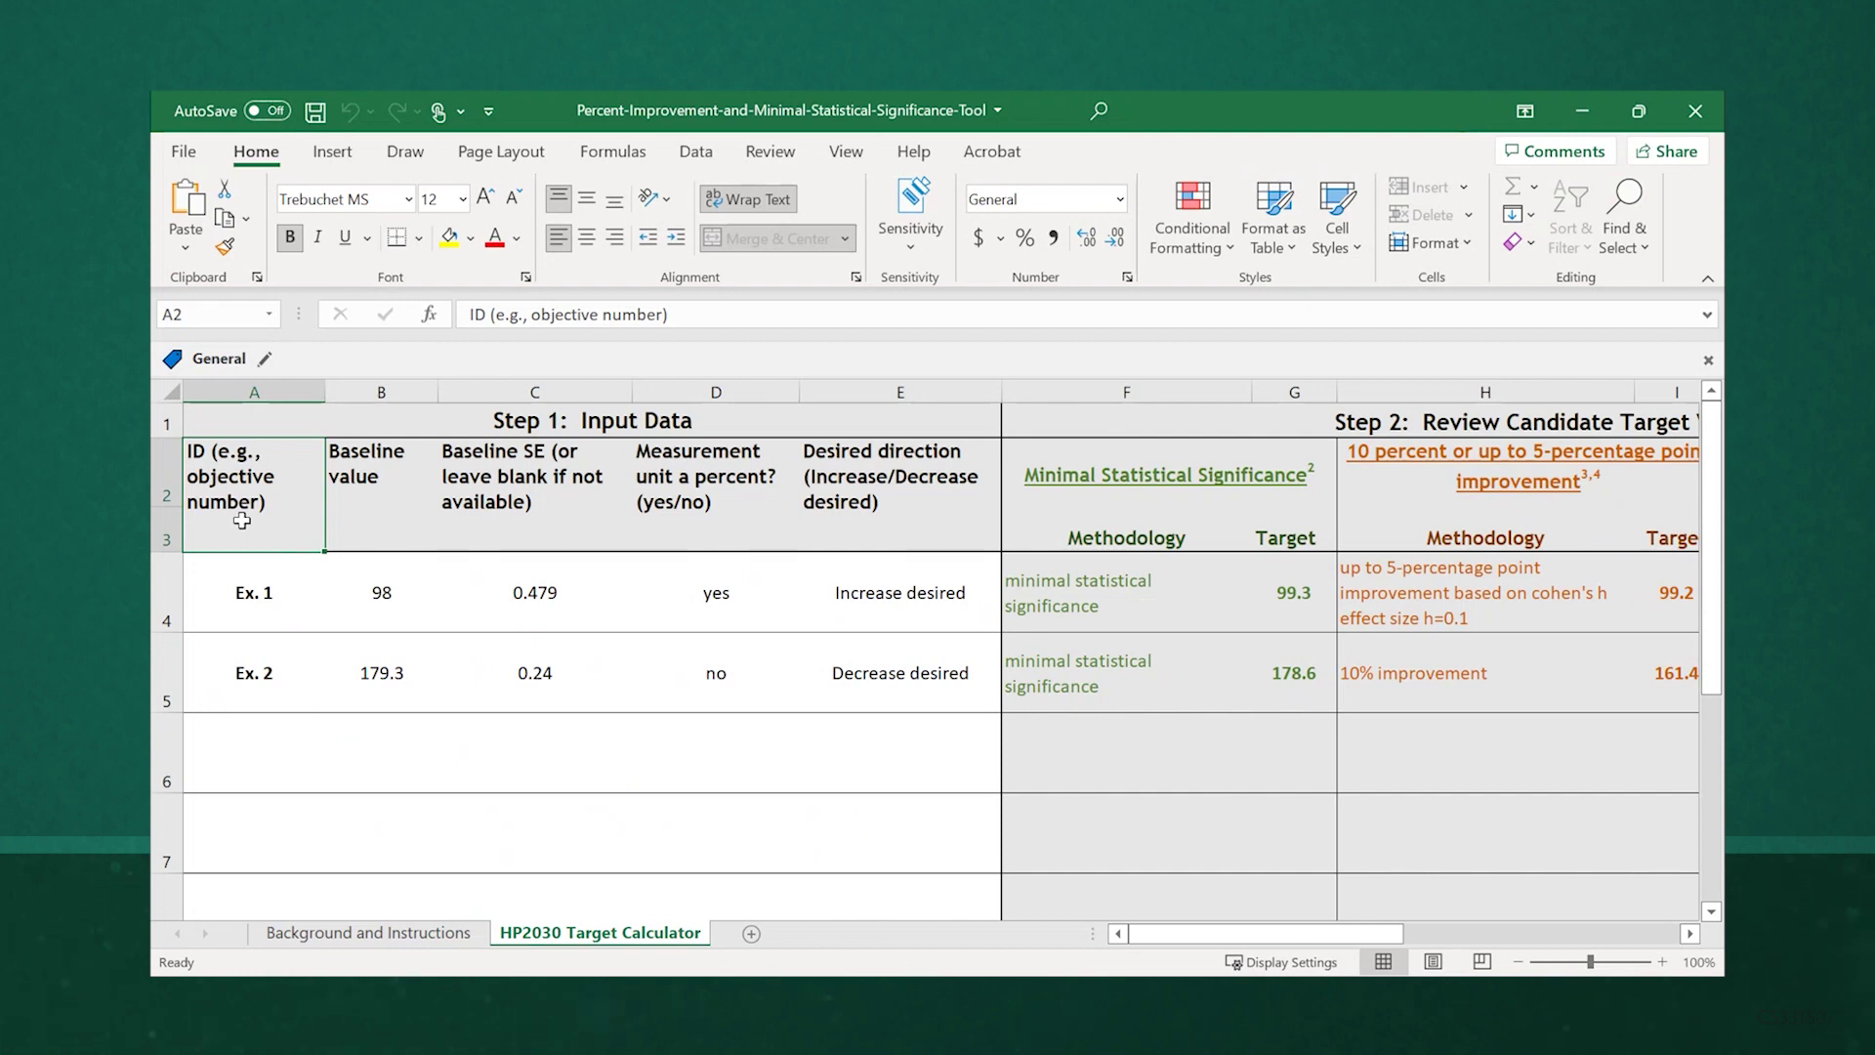
left_click(351, 524)
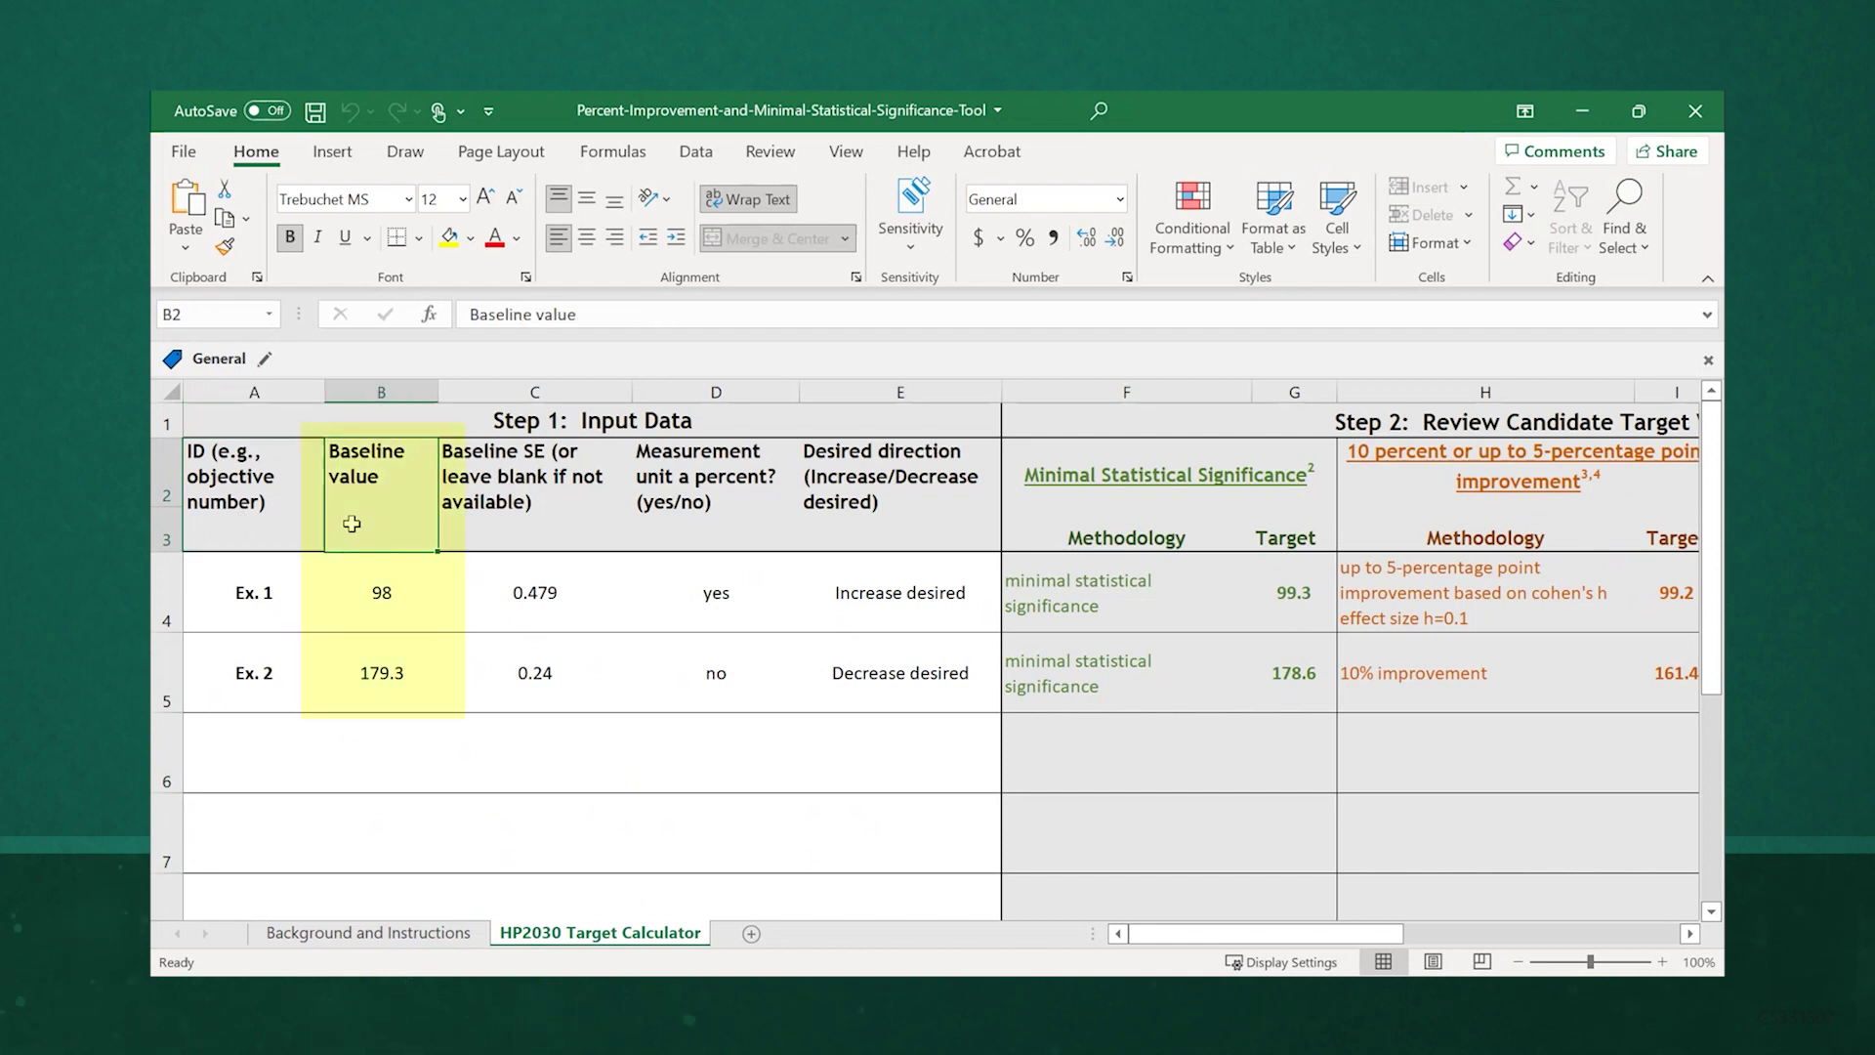
left_click(499, 531)
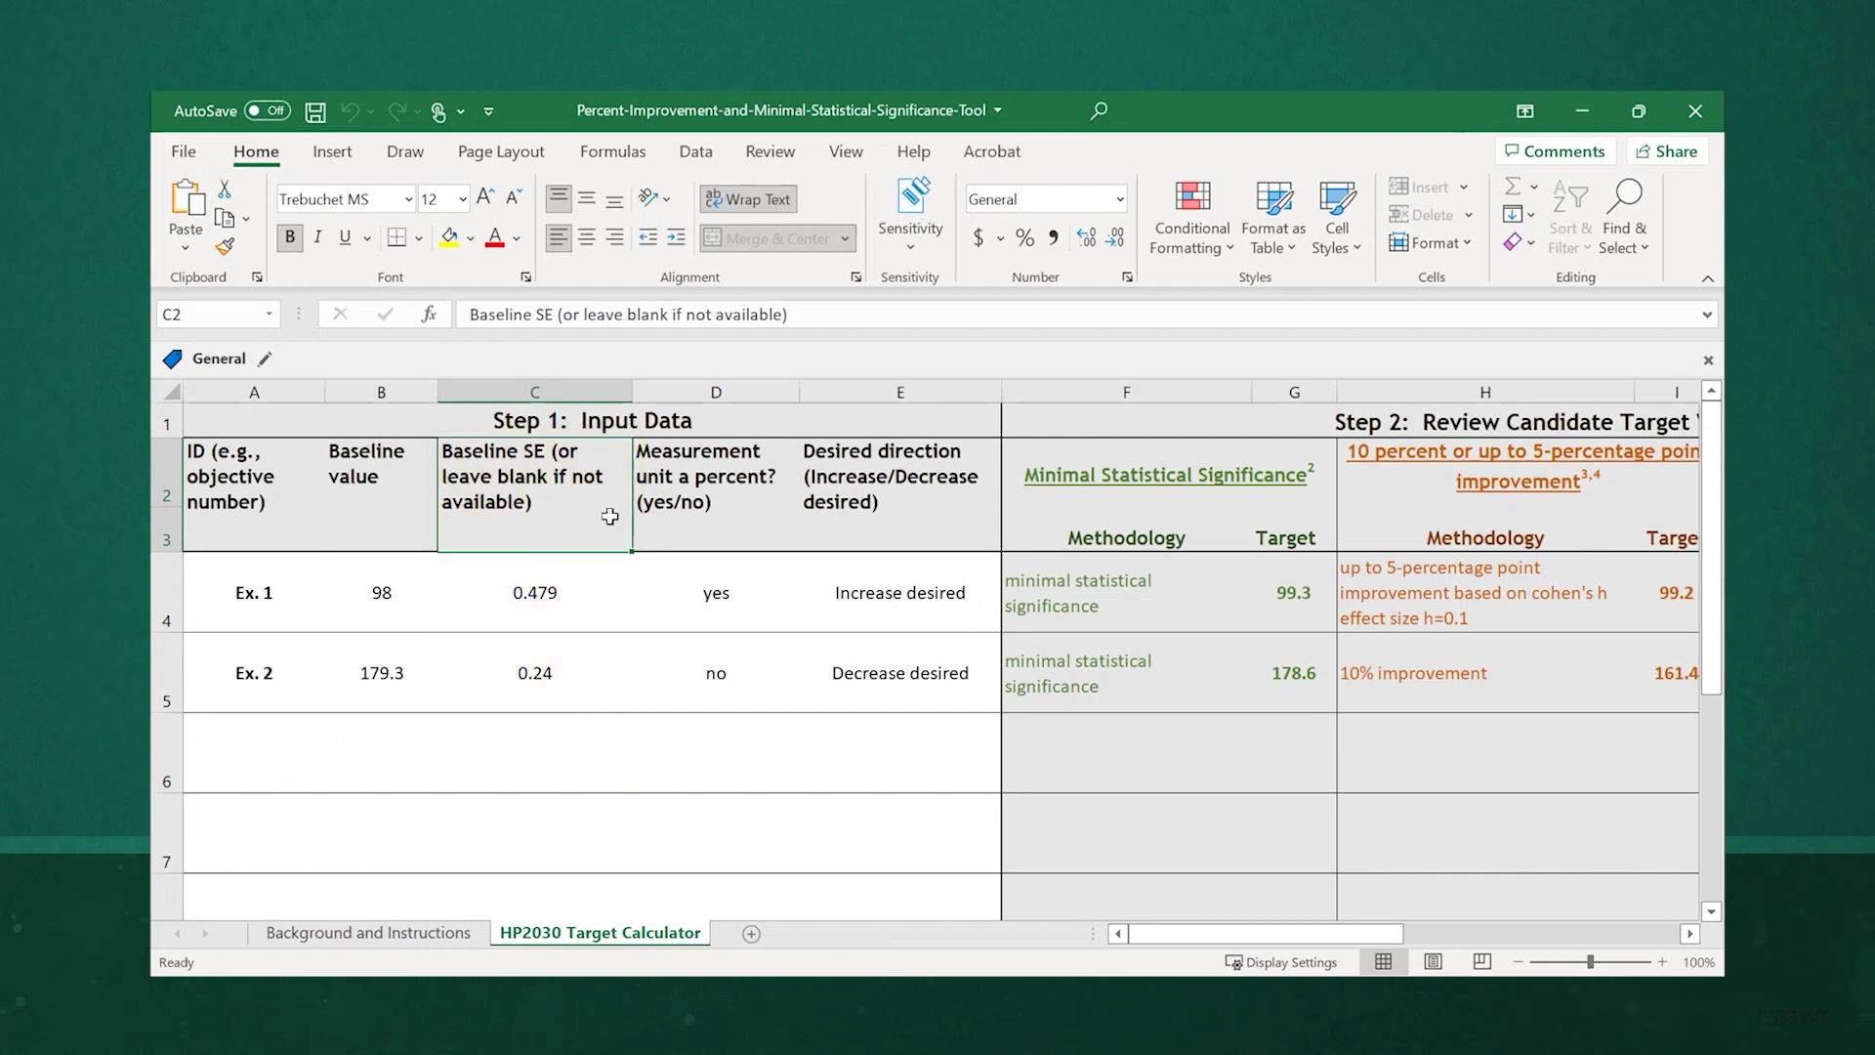
left_click(662, 530)
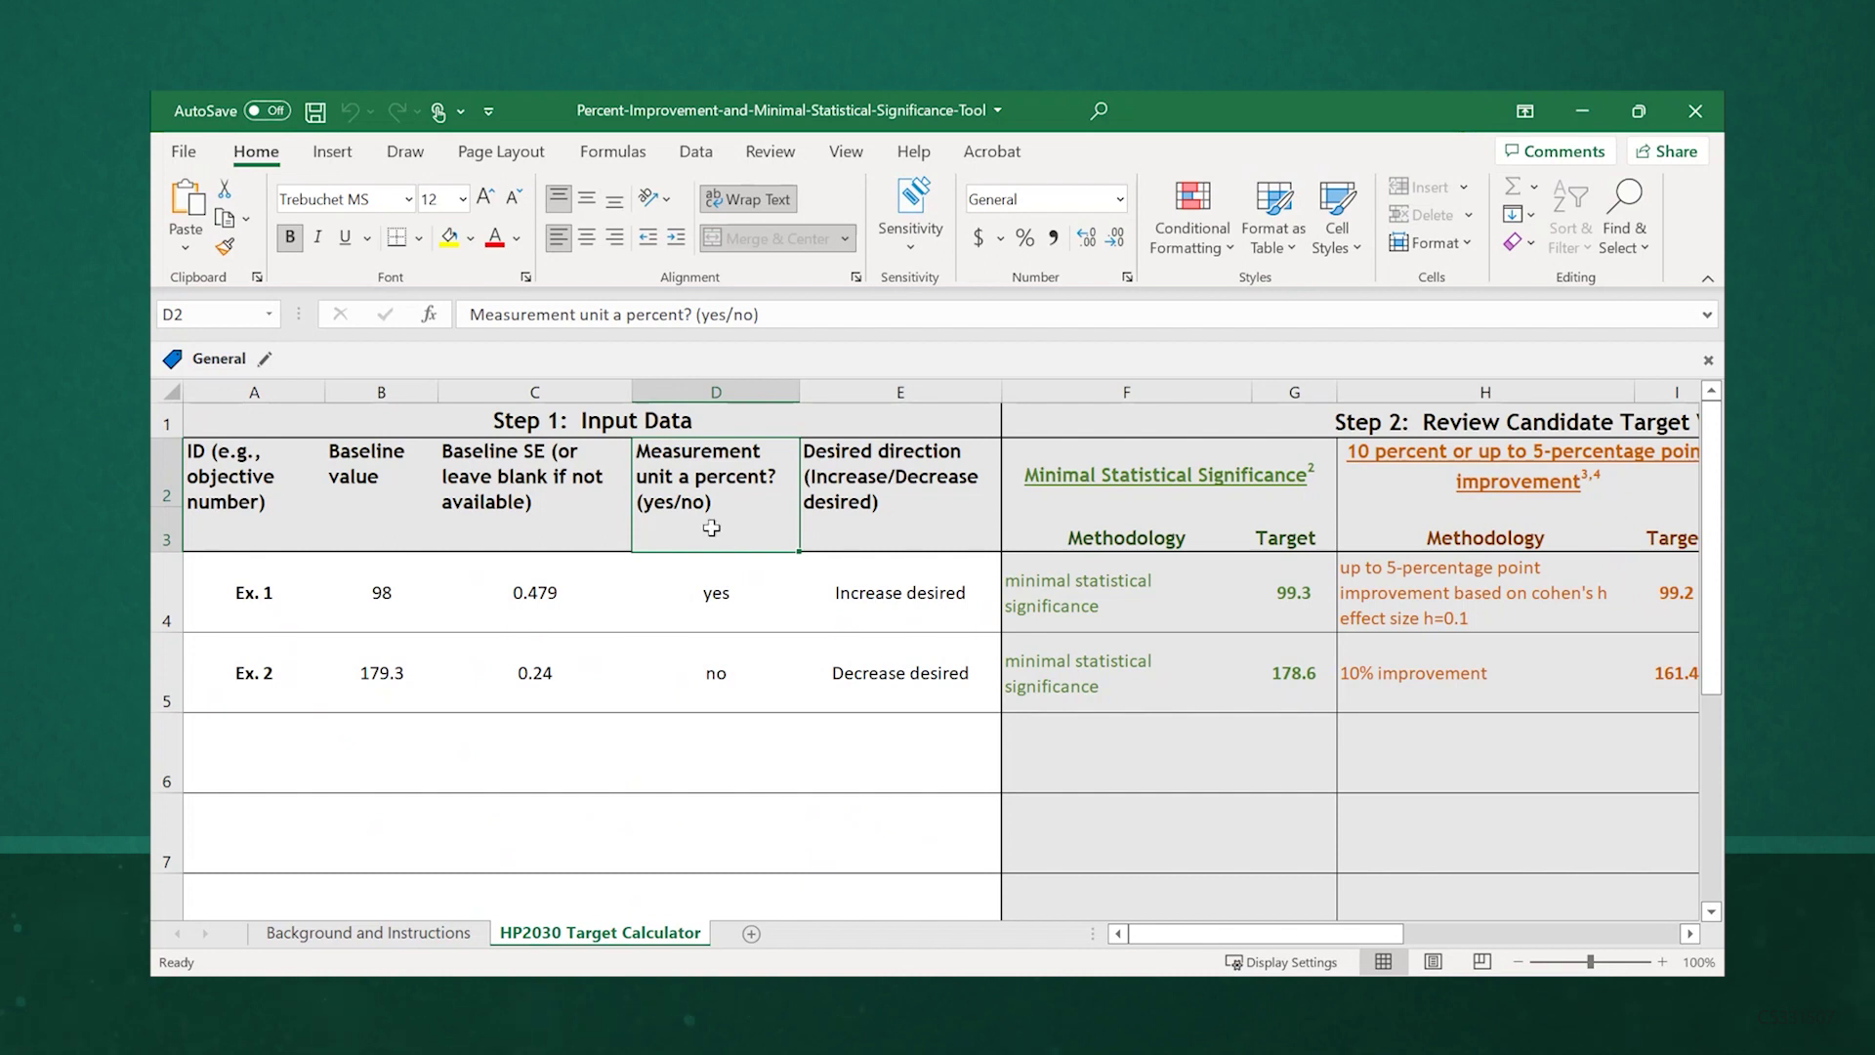
left_click(844, 532)
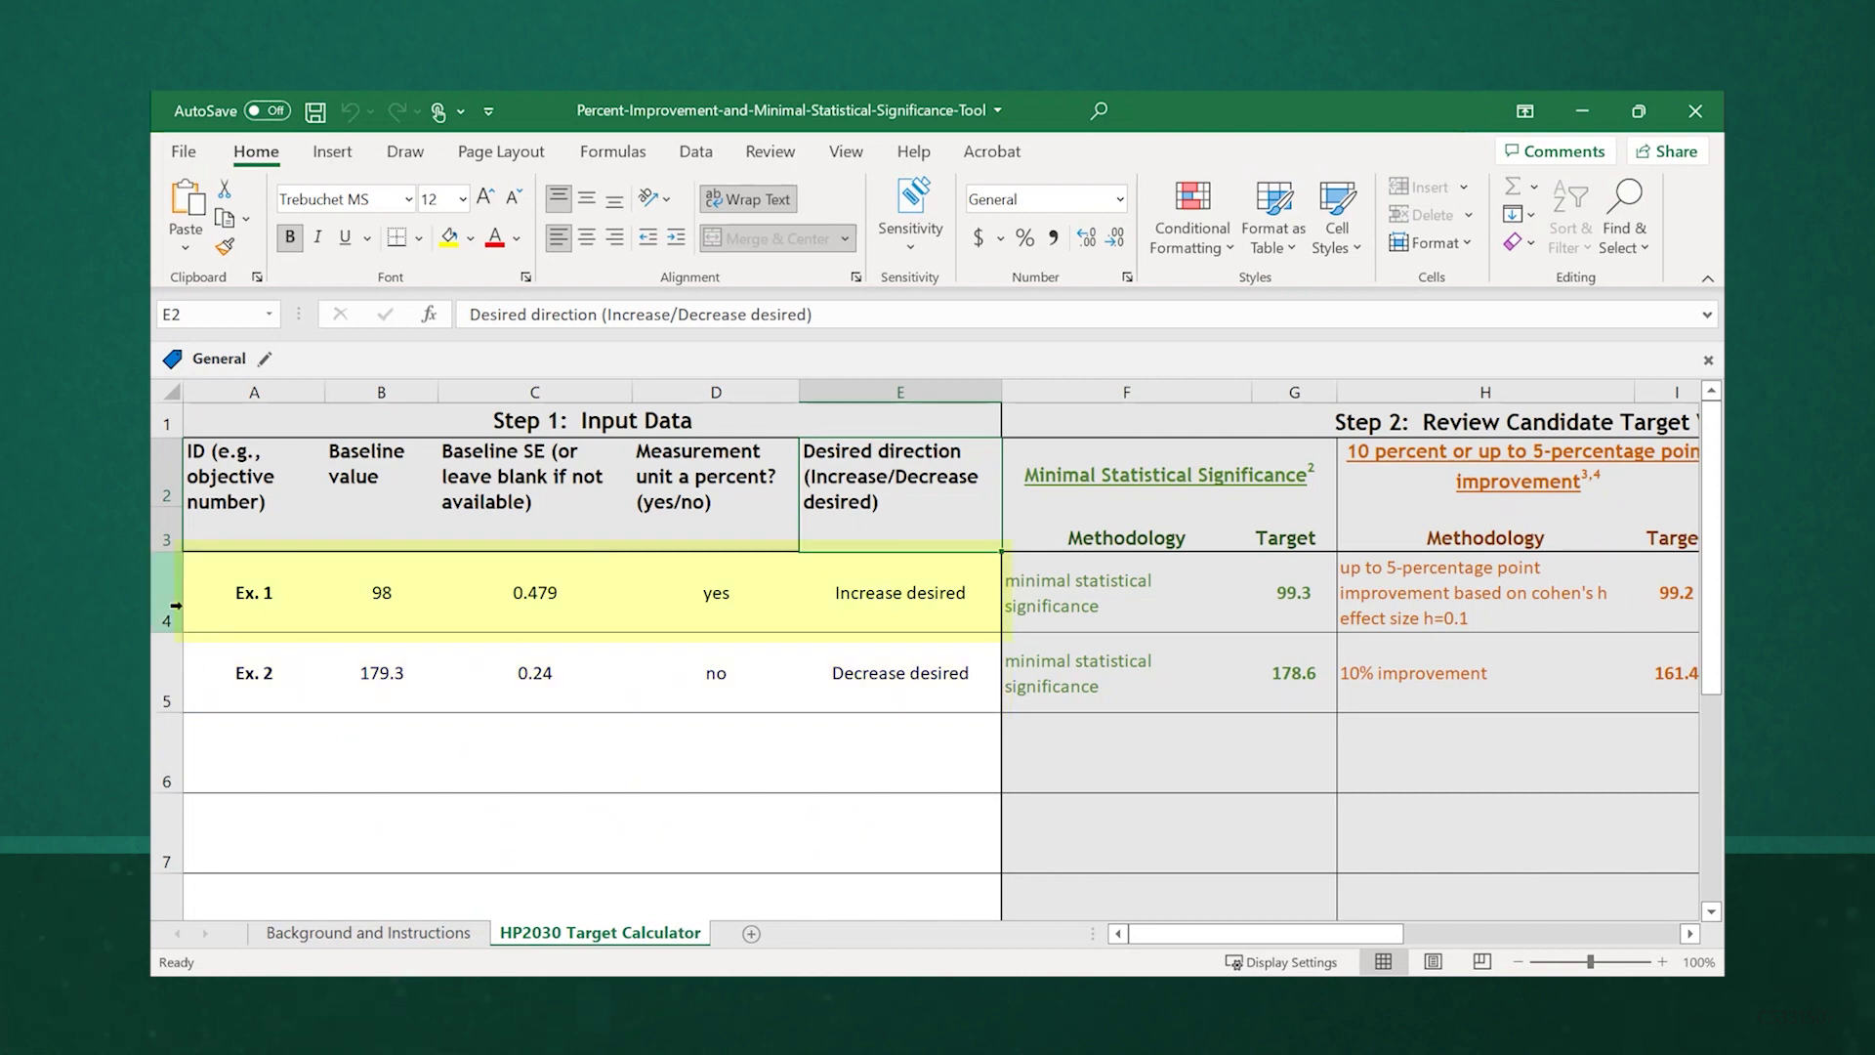
left_click(340, 600)
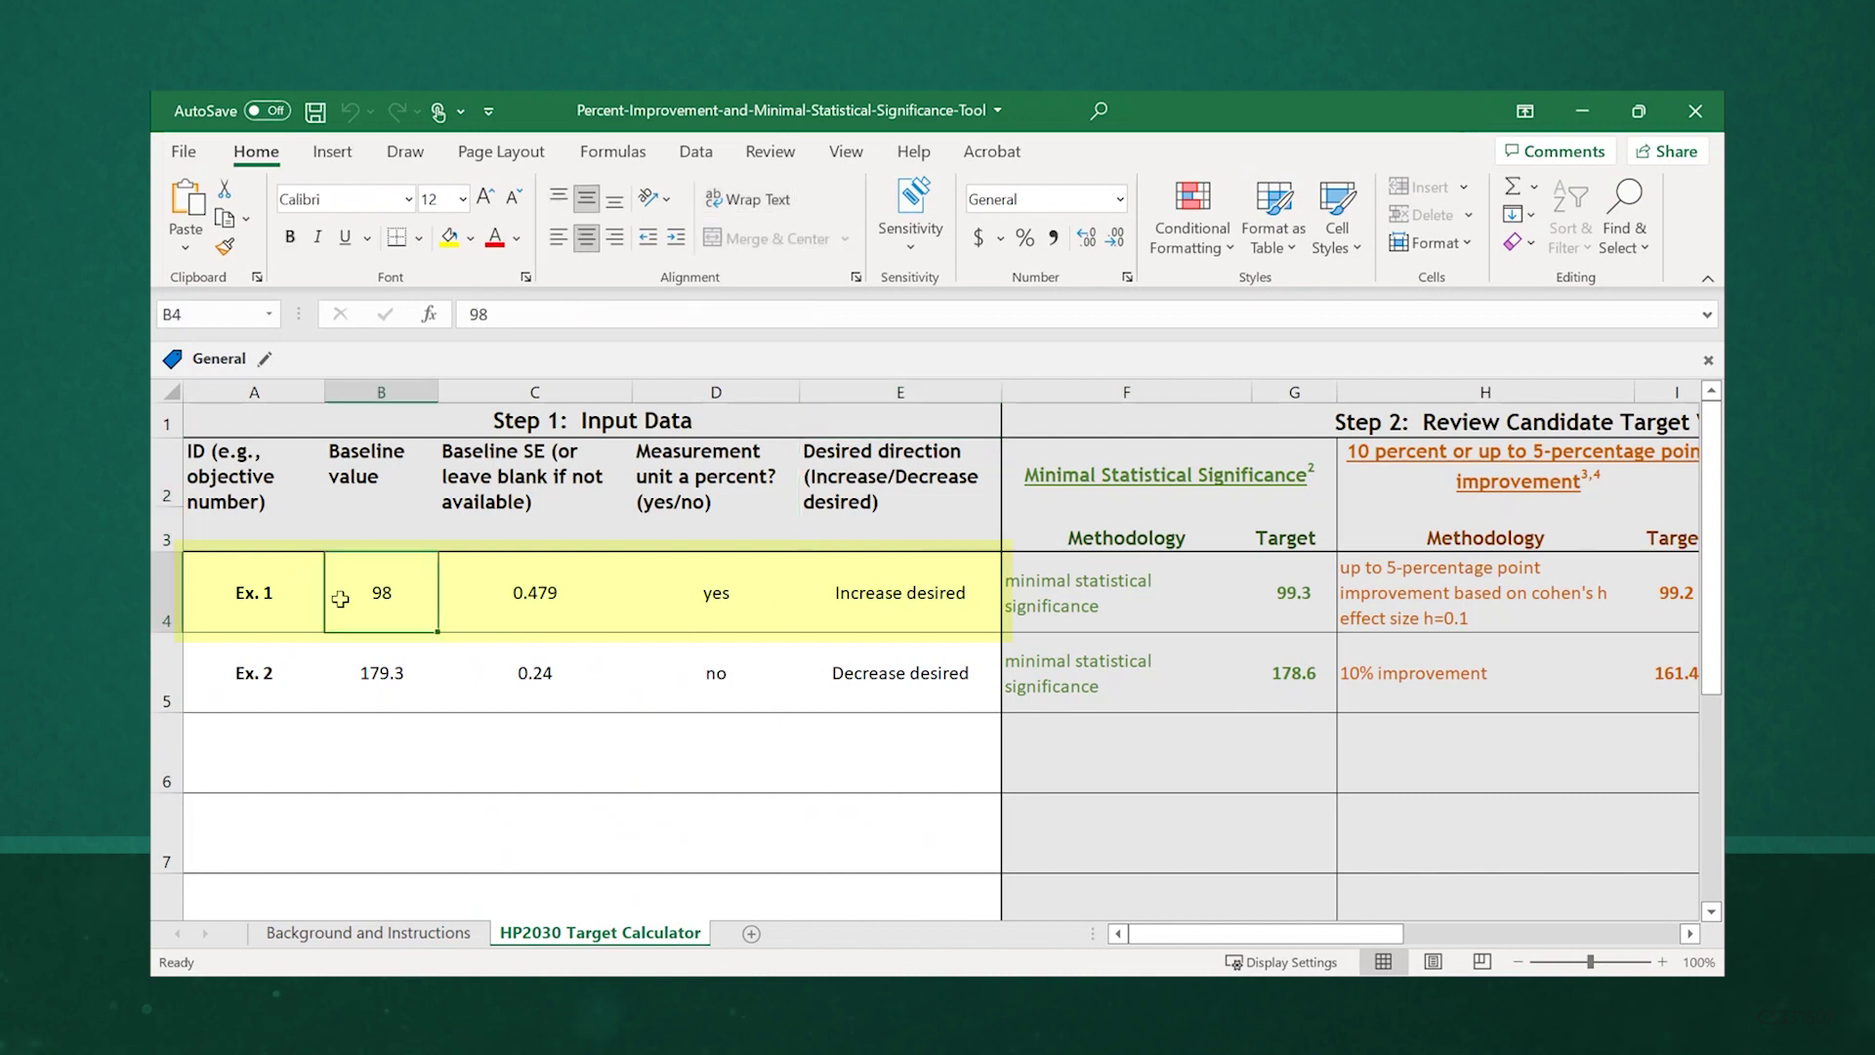
left_click(489, 601)
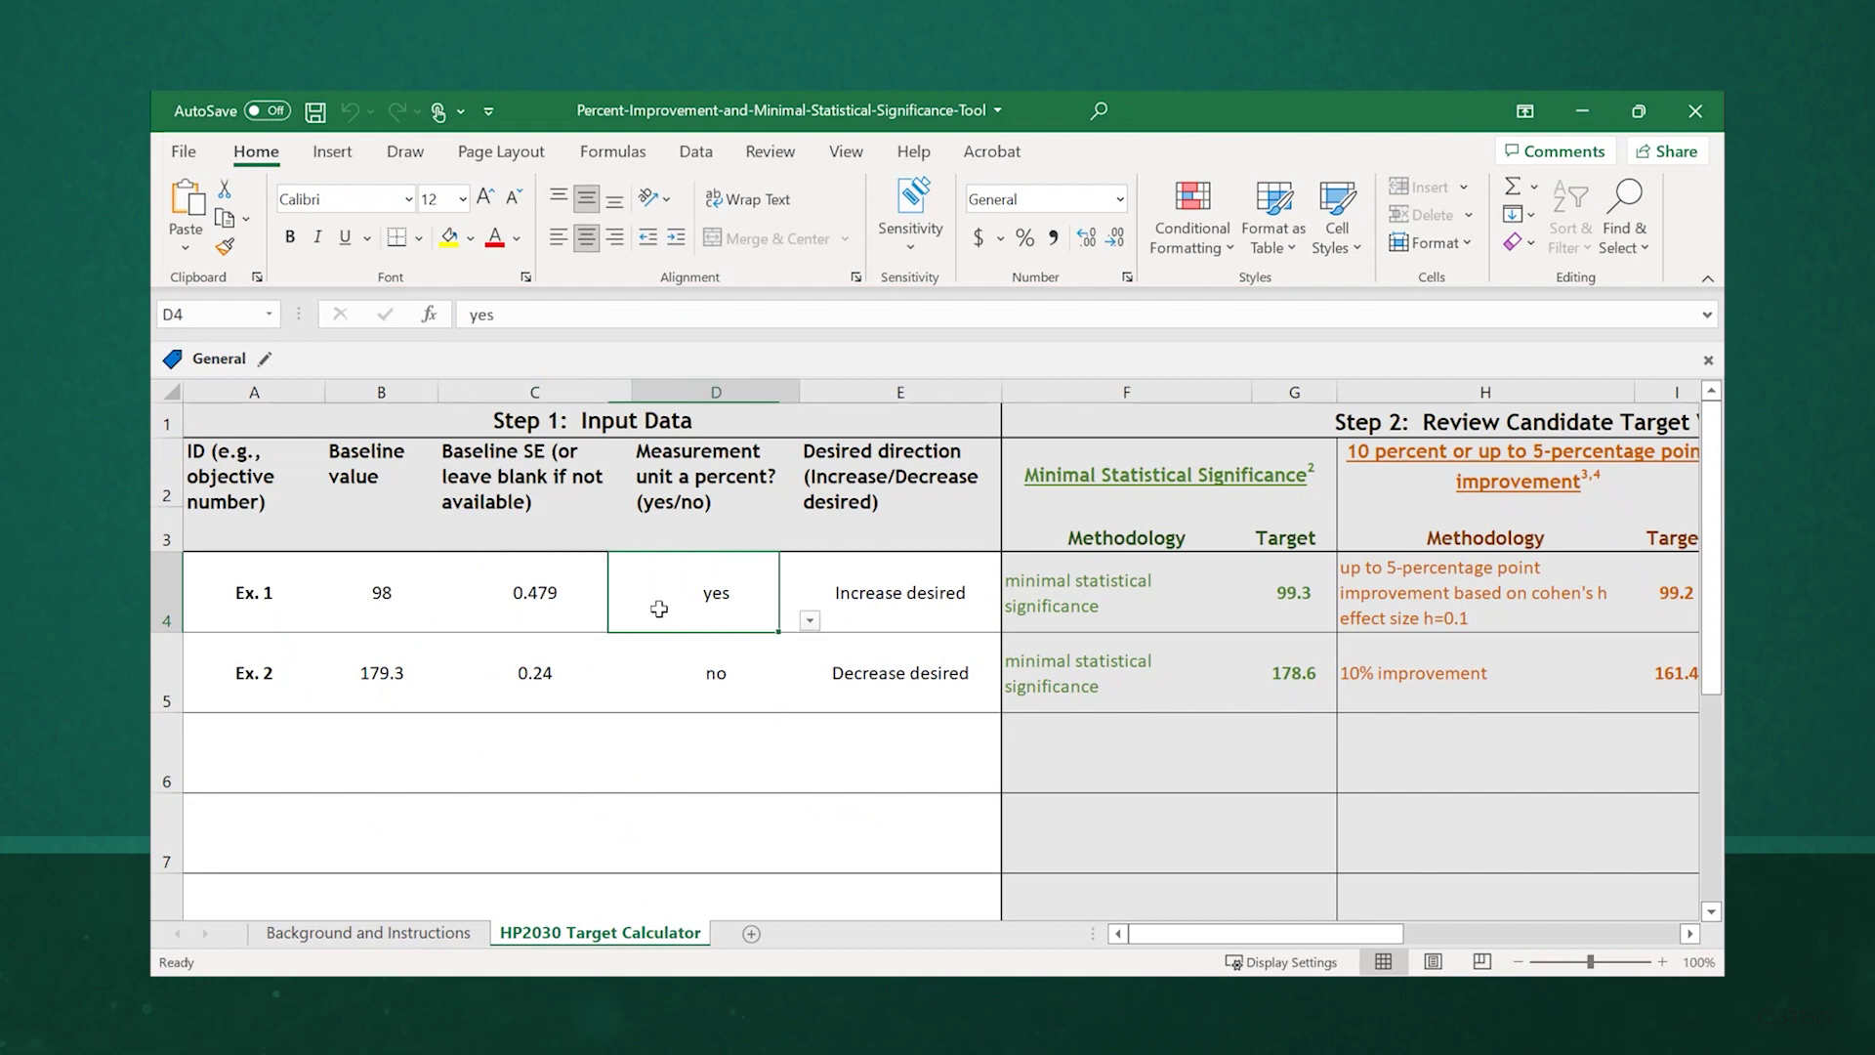
left_click(863, 612)
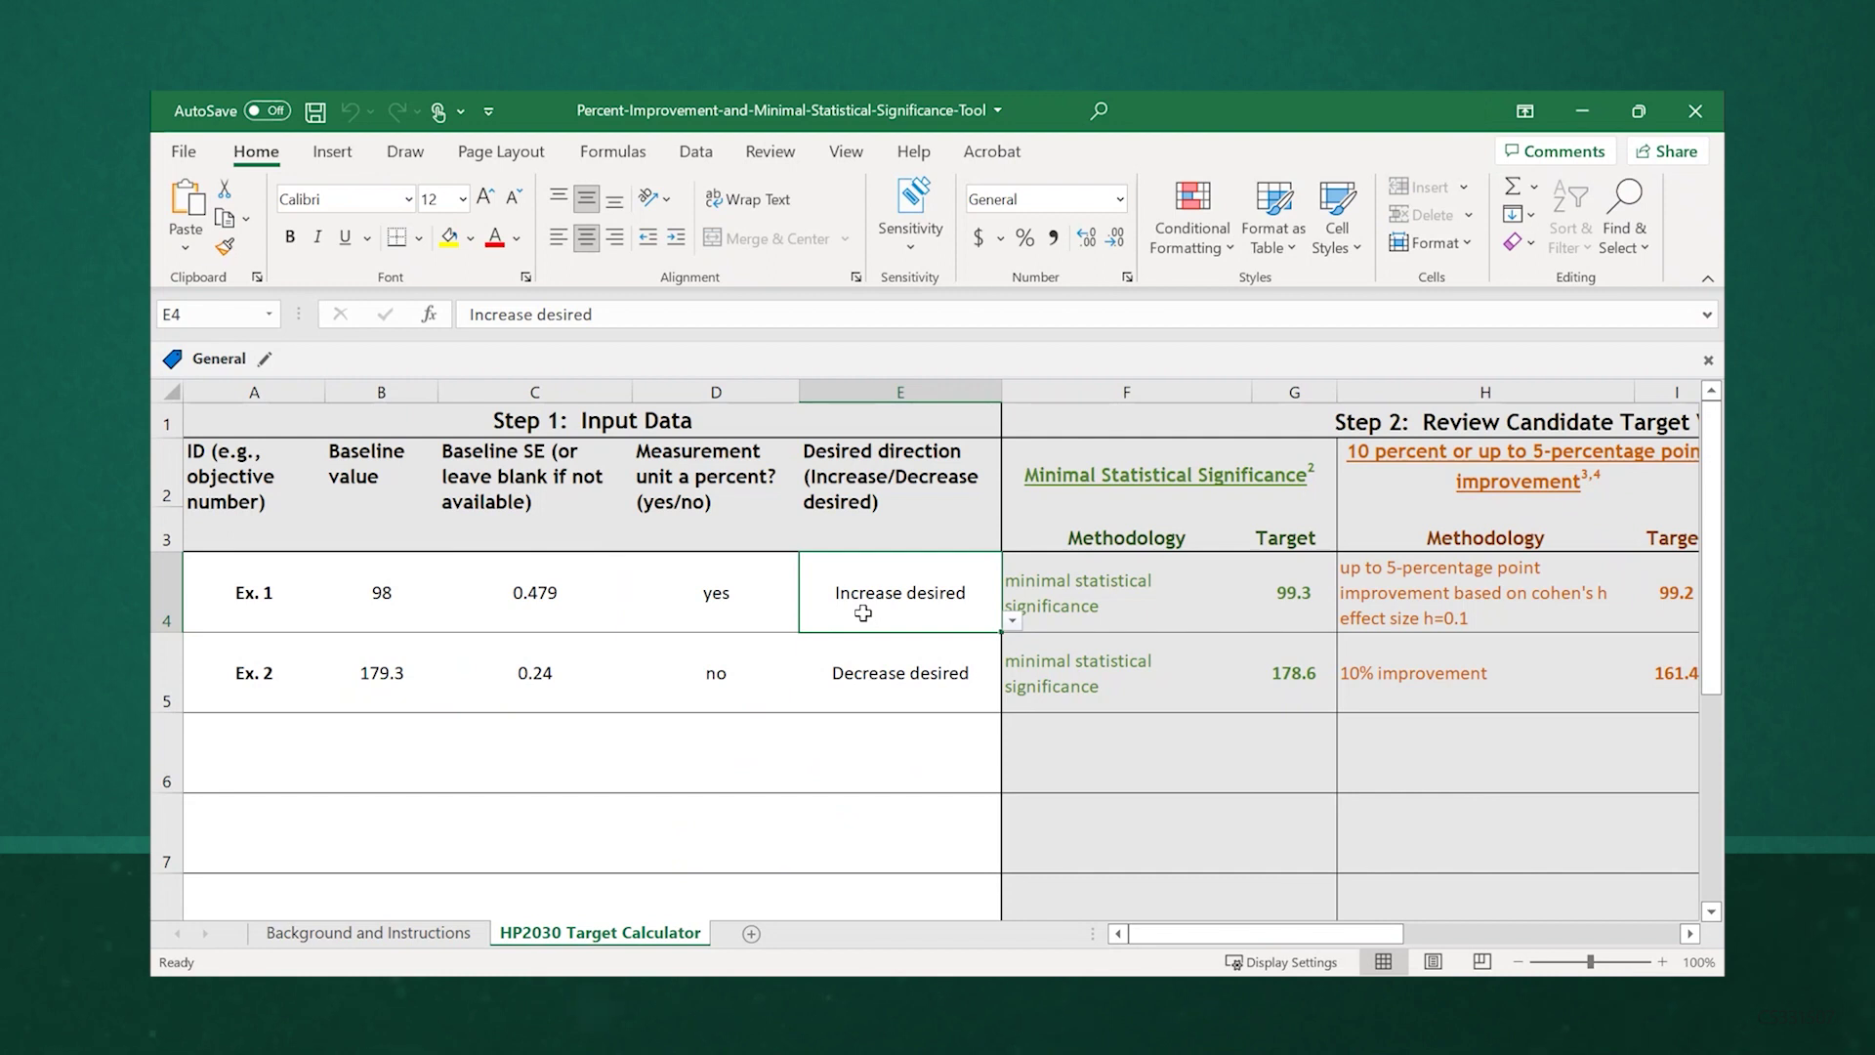
left_click(401, 626)
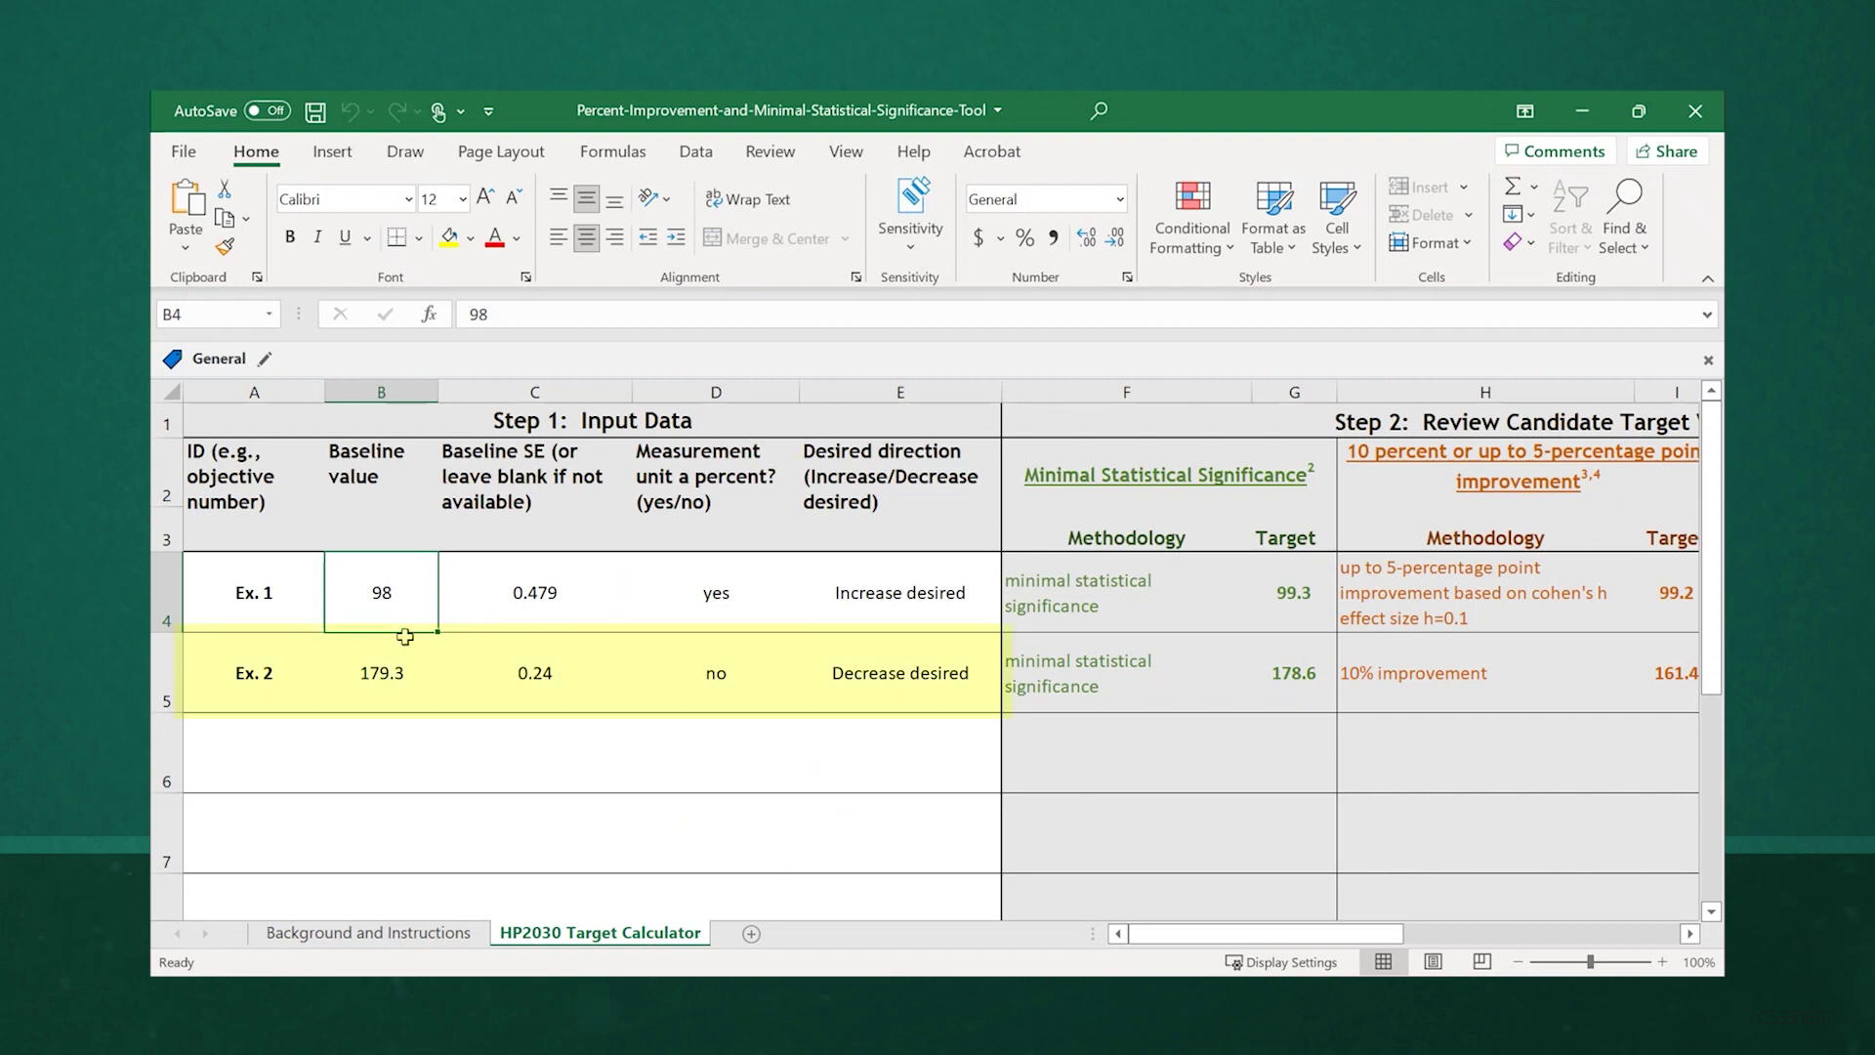
Review Example 2's inputs (baseline 179.3, SE 0.24, Decrease desired), then scroll right to Step 2
left_click(422, 677)
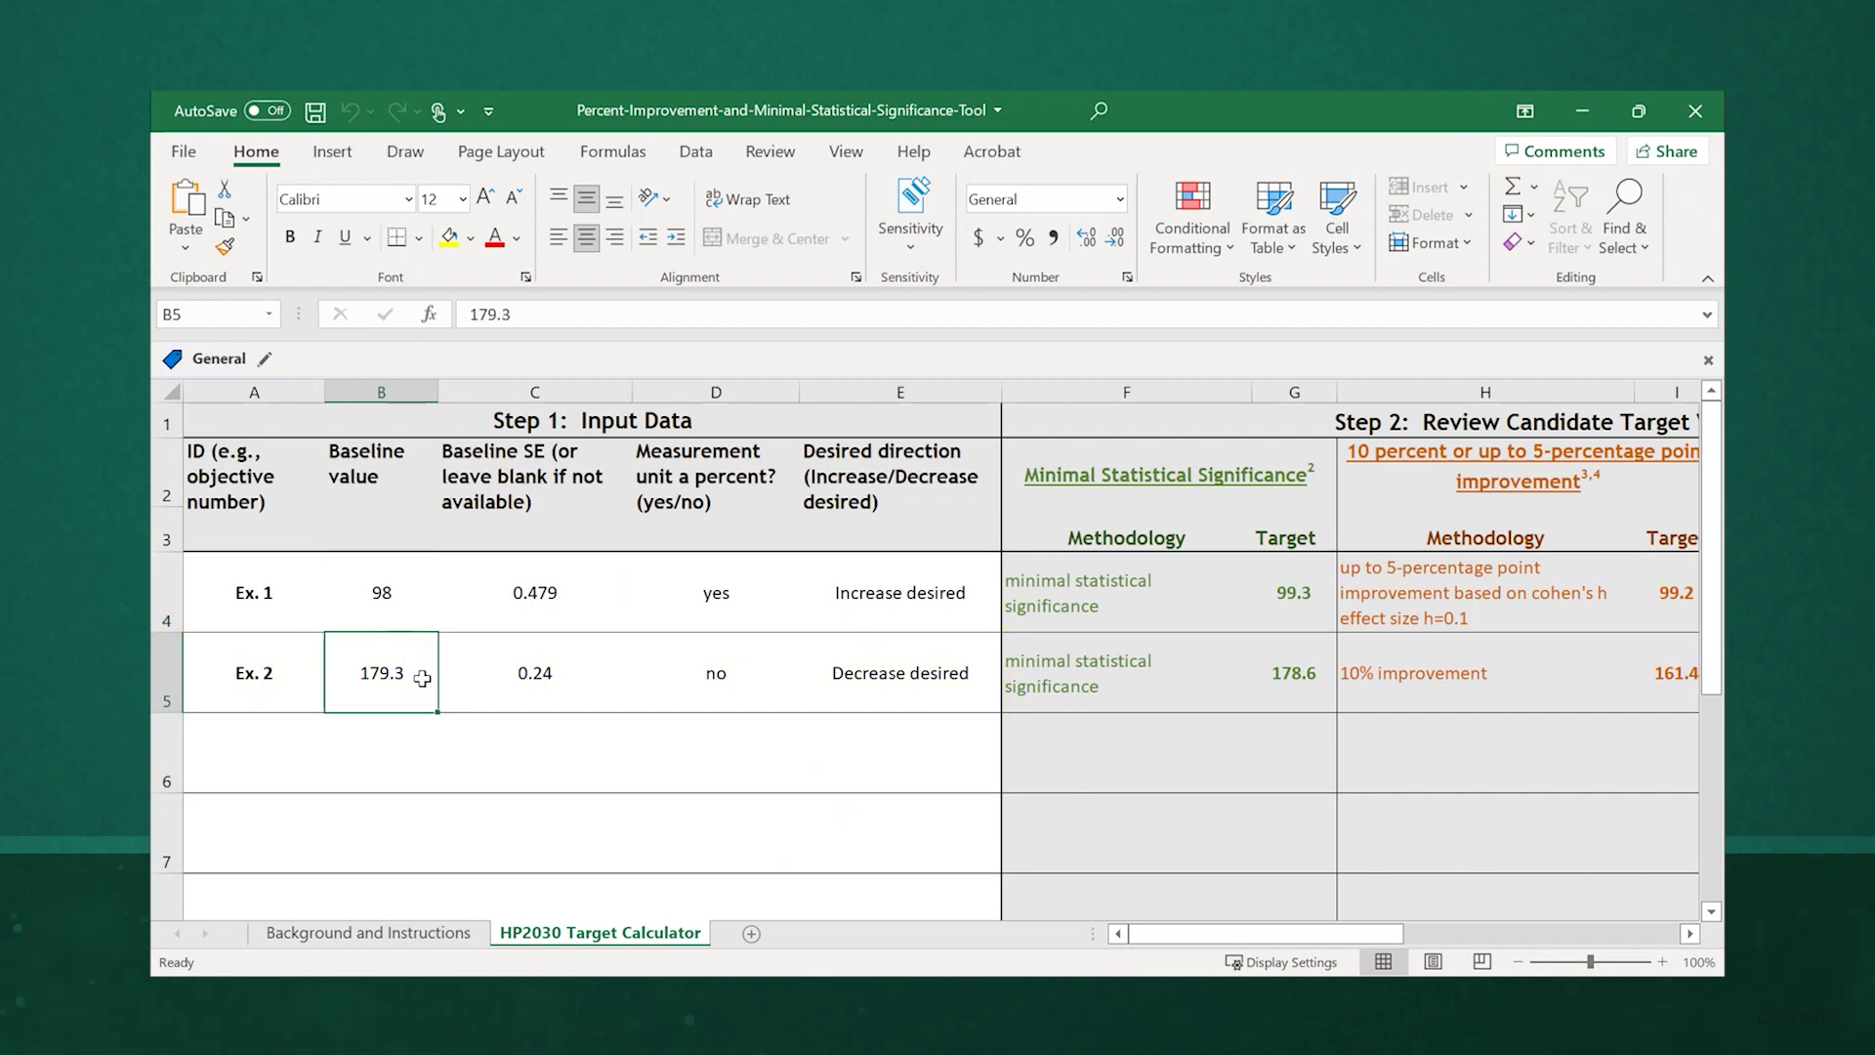
left_click(493, 689)
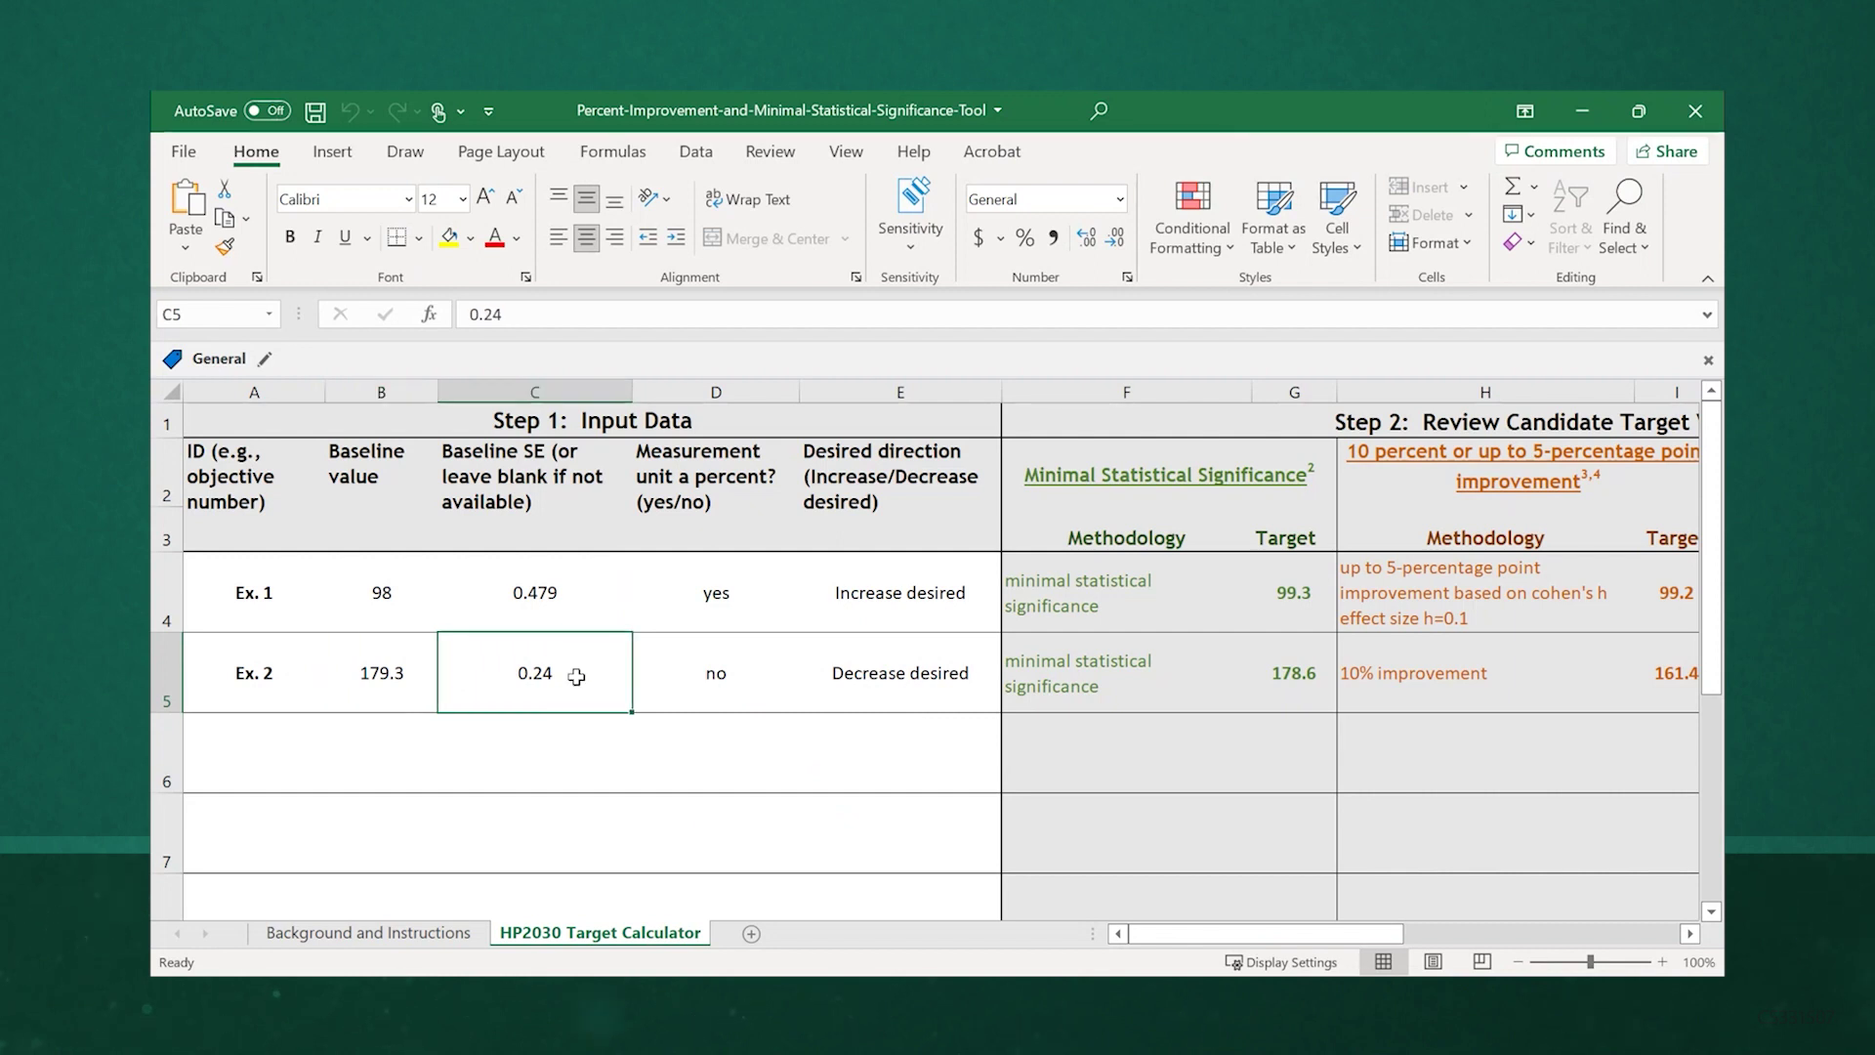
left_click(670, 684)
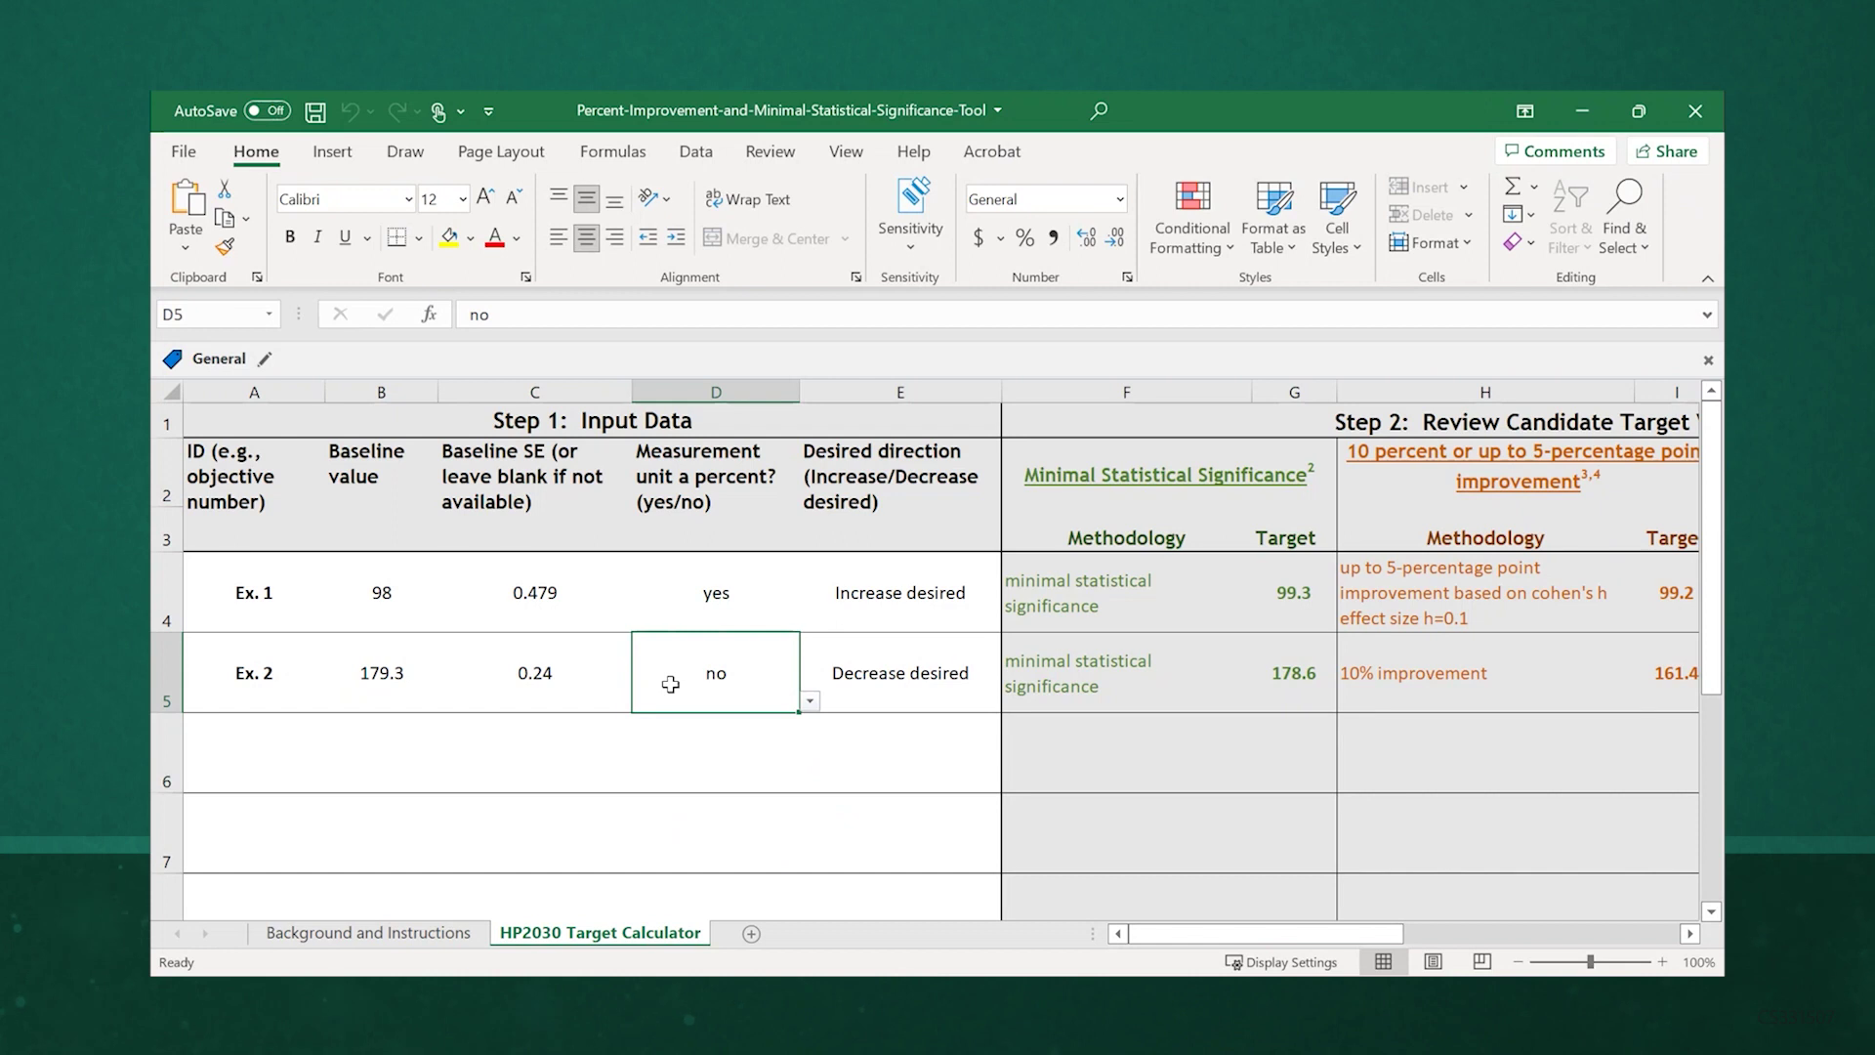
left_click(857, 689)
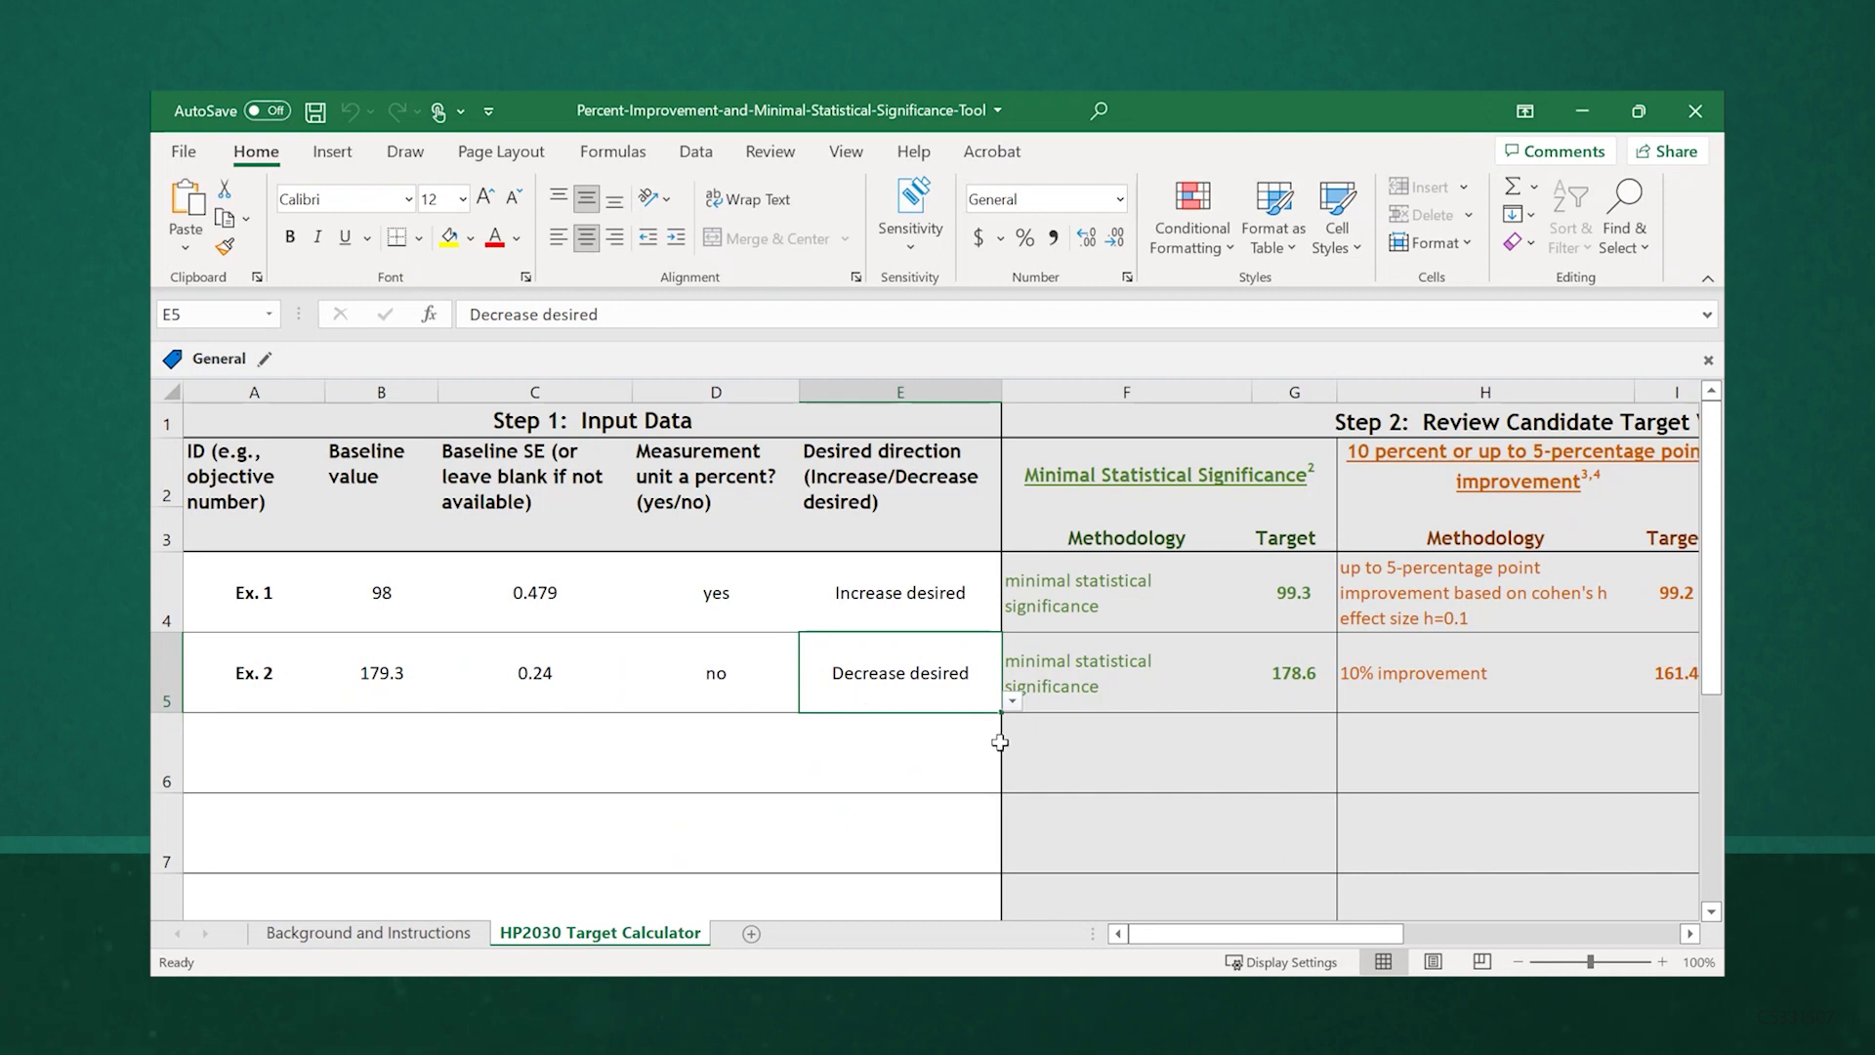
left_click_drag(1321, 937, 1516, 953)
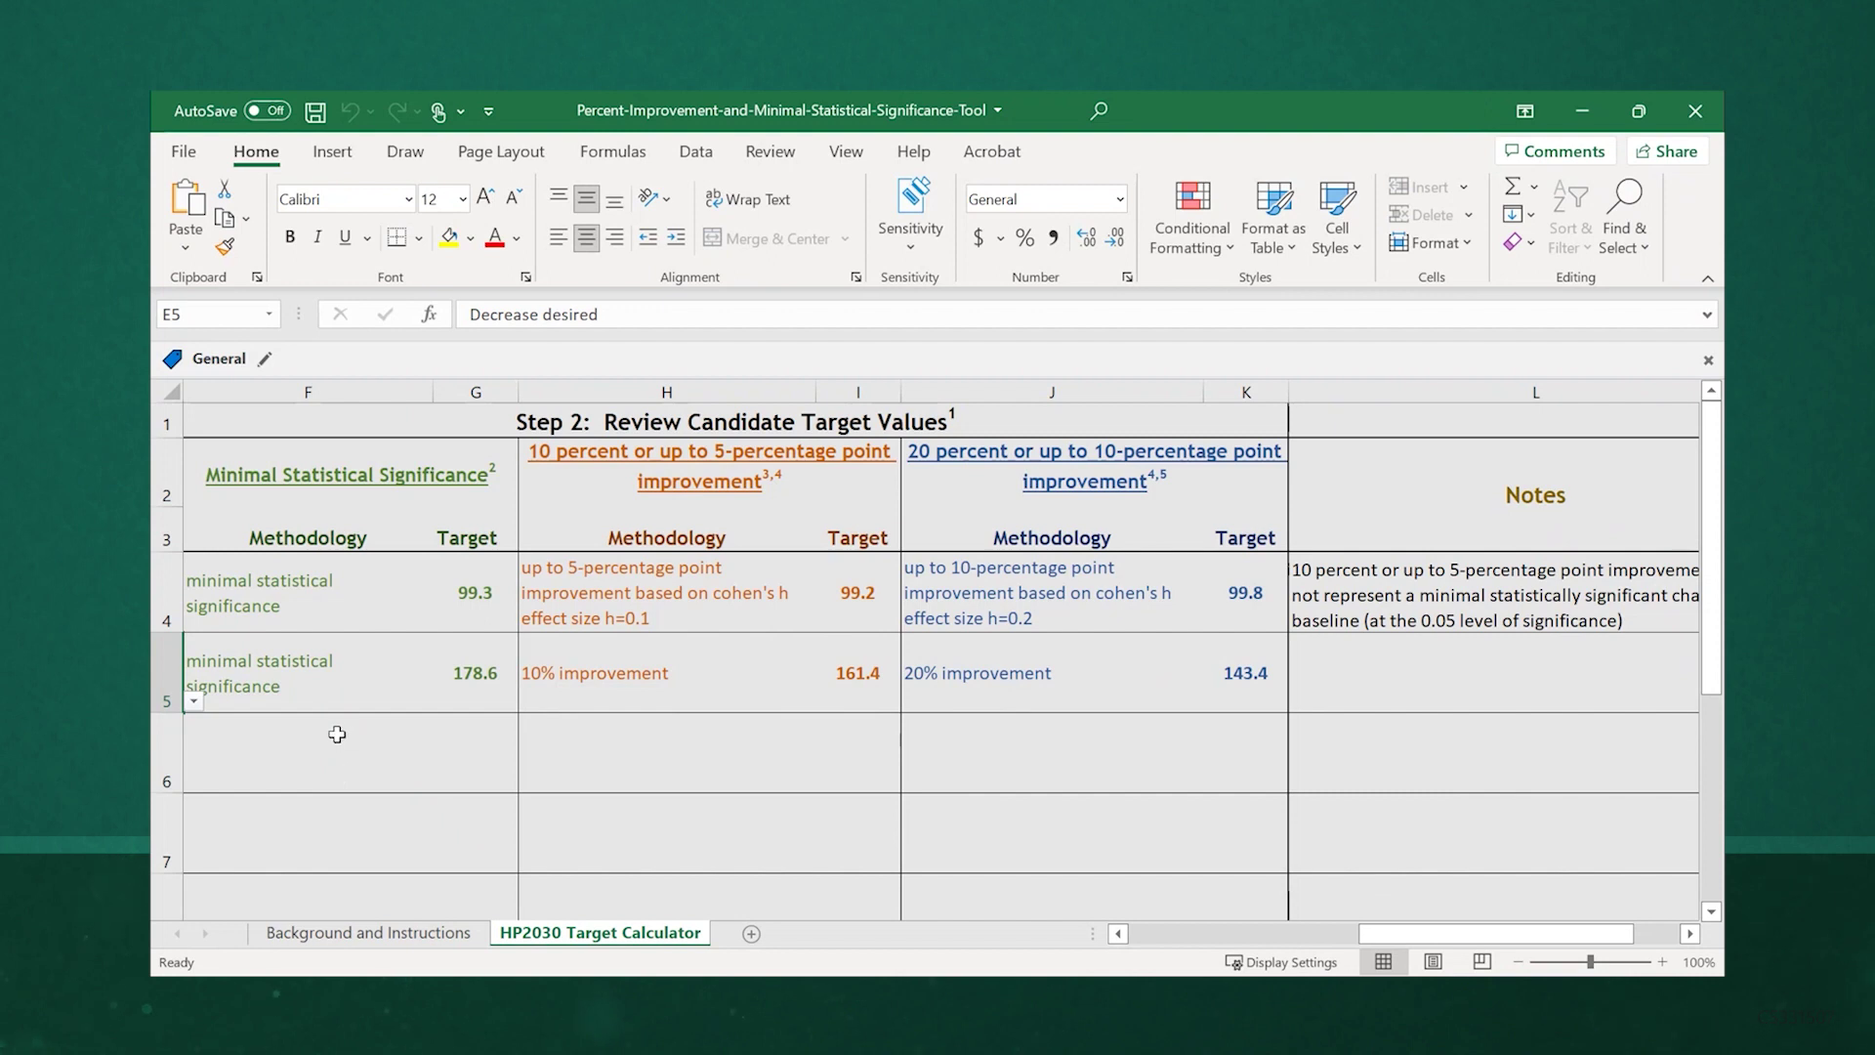
left_click(279, 605)
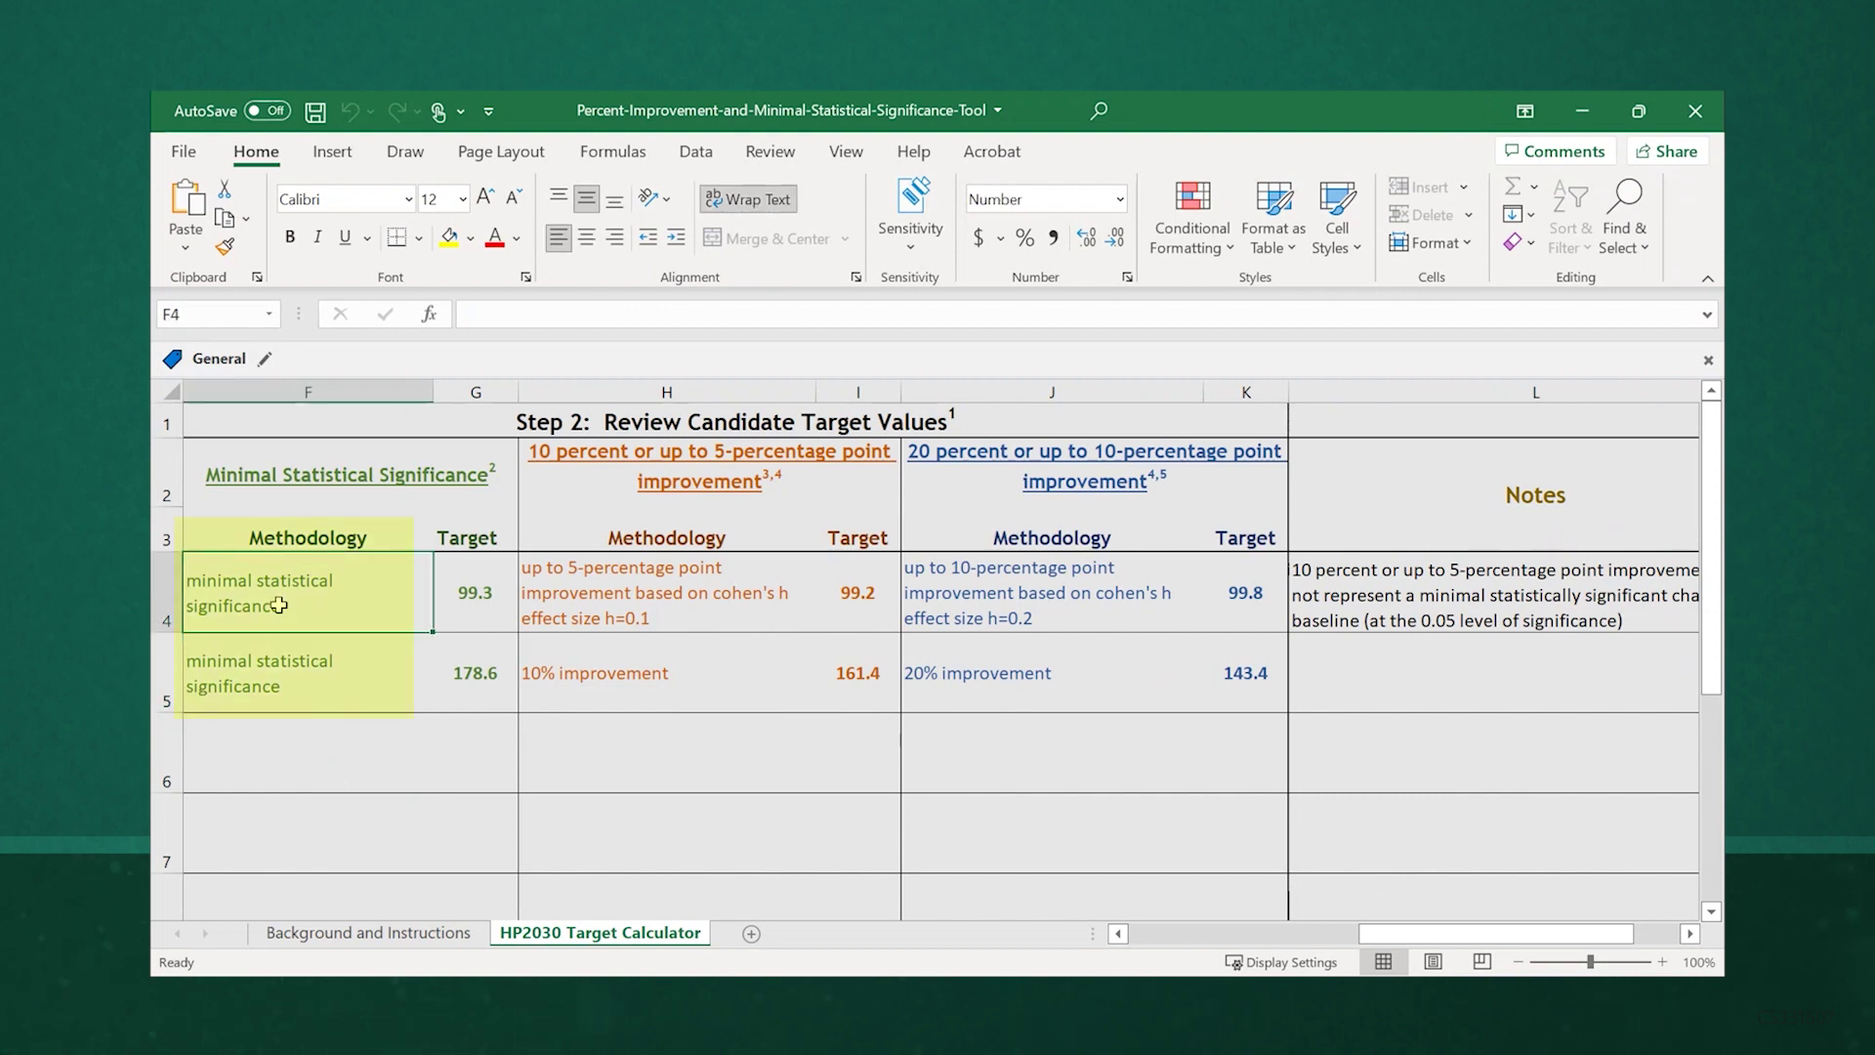
left_click(317, 666)
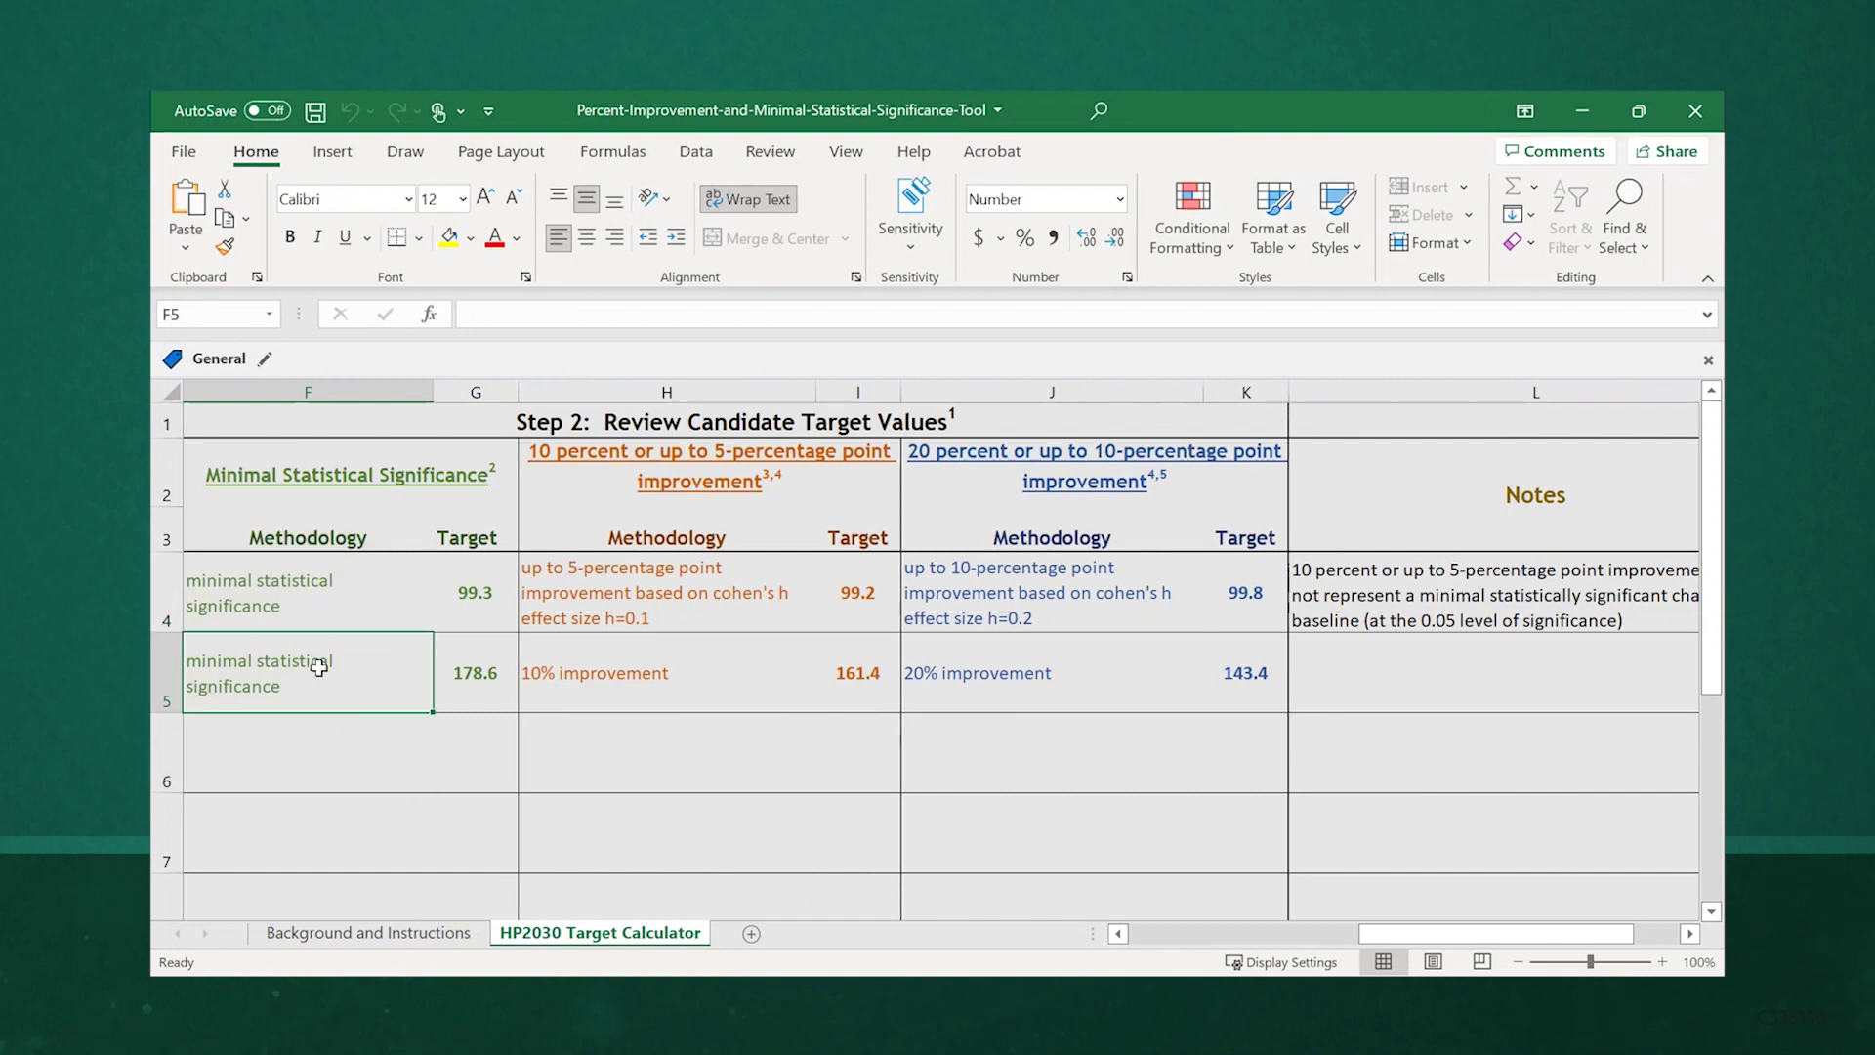
left_click(344, 601)
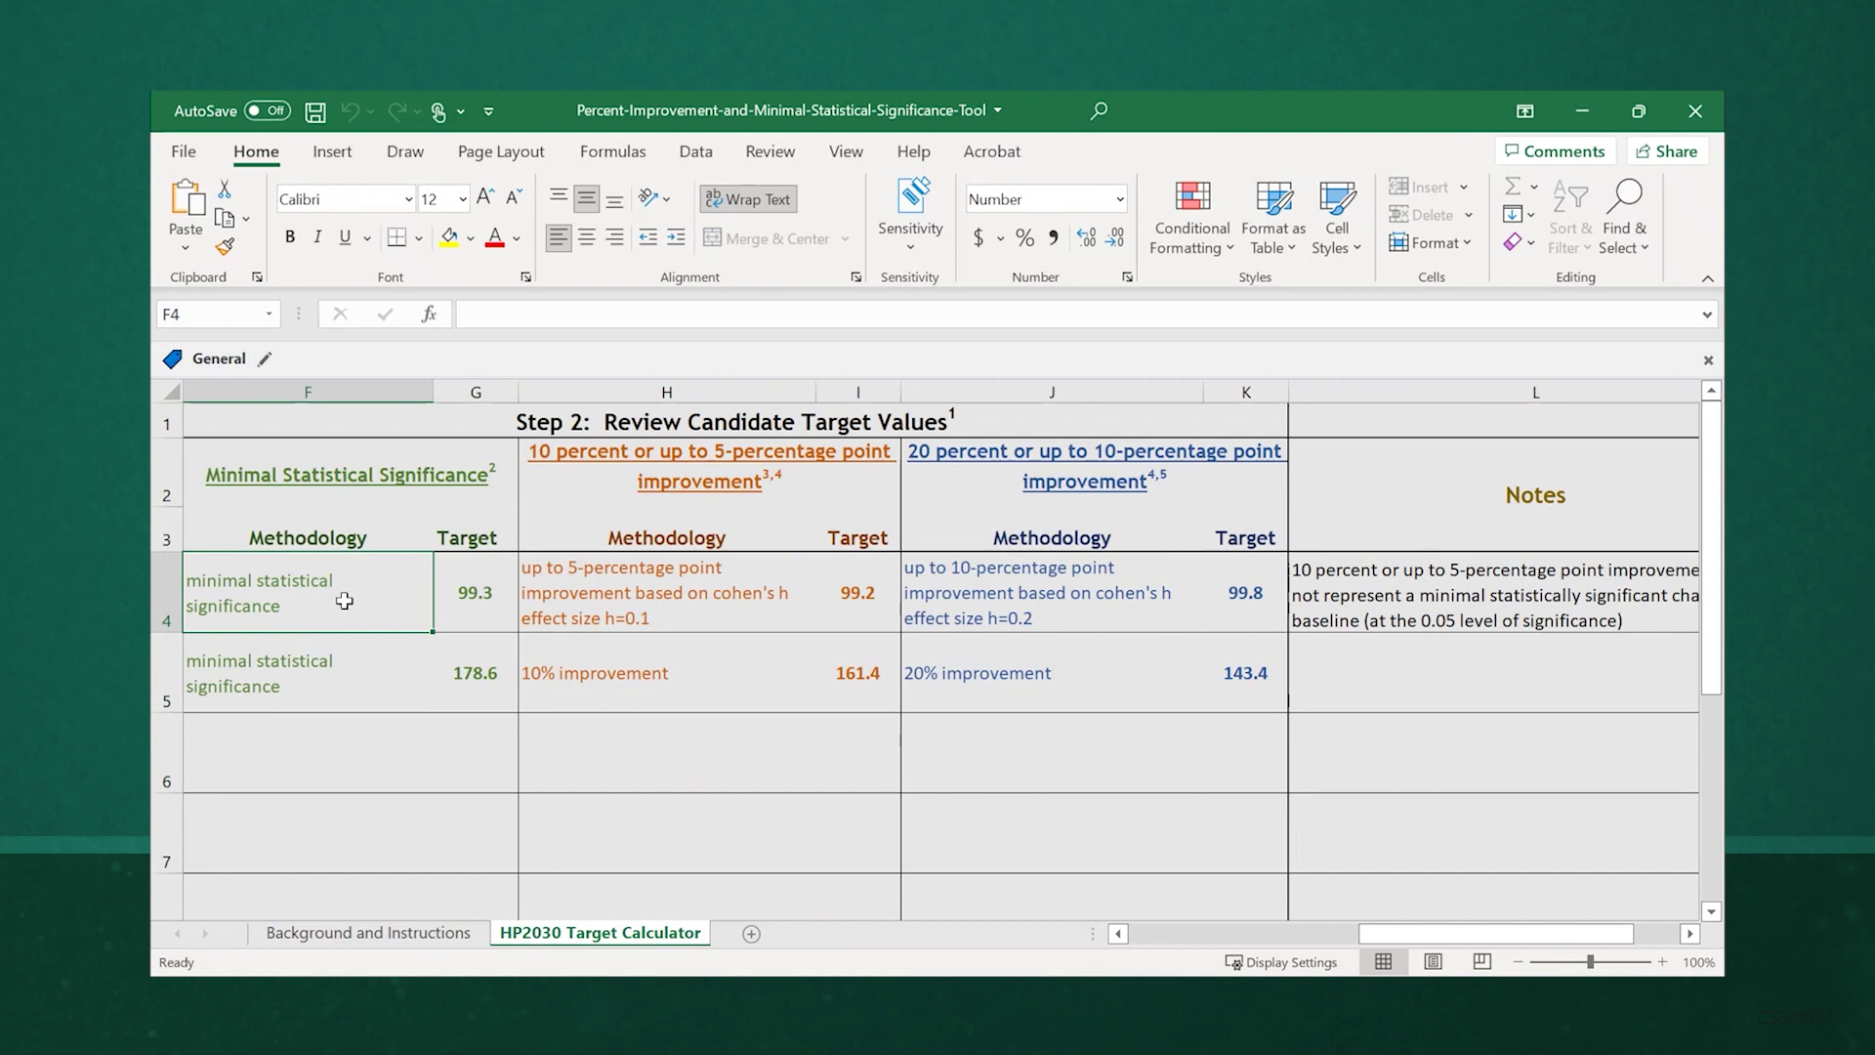
left_click(570, 611)
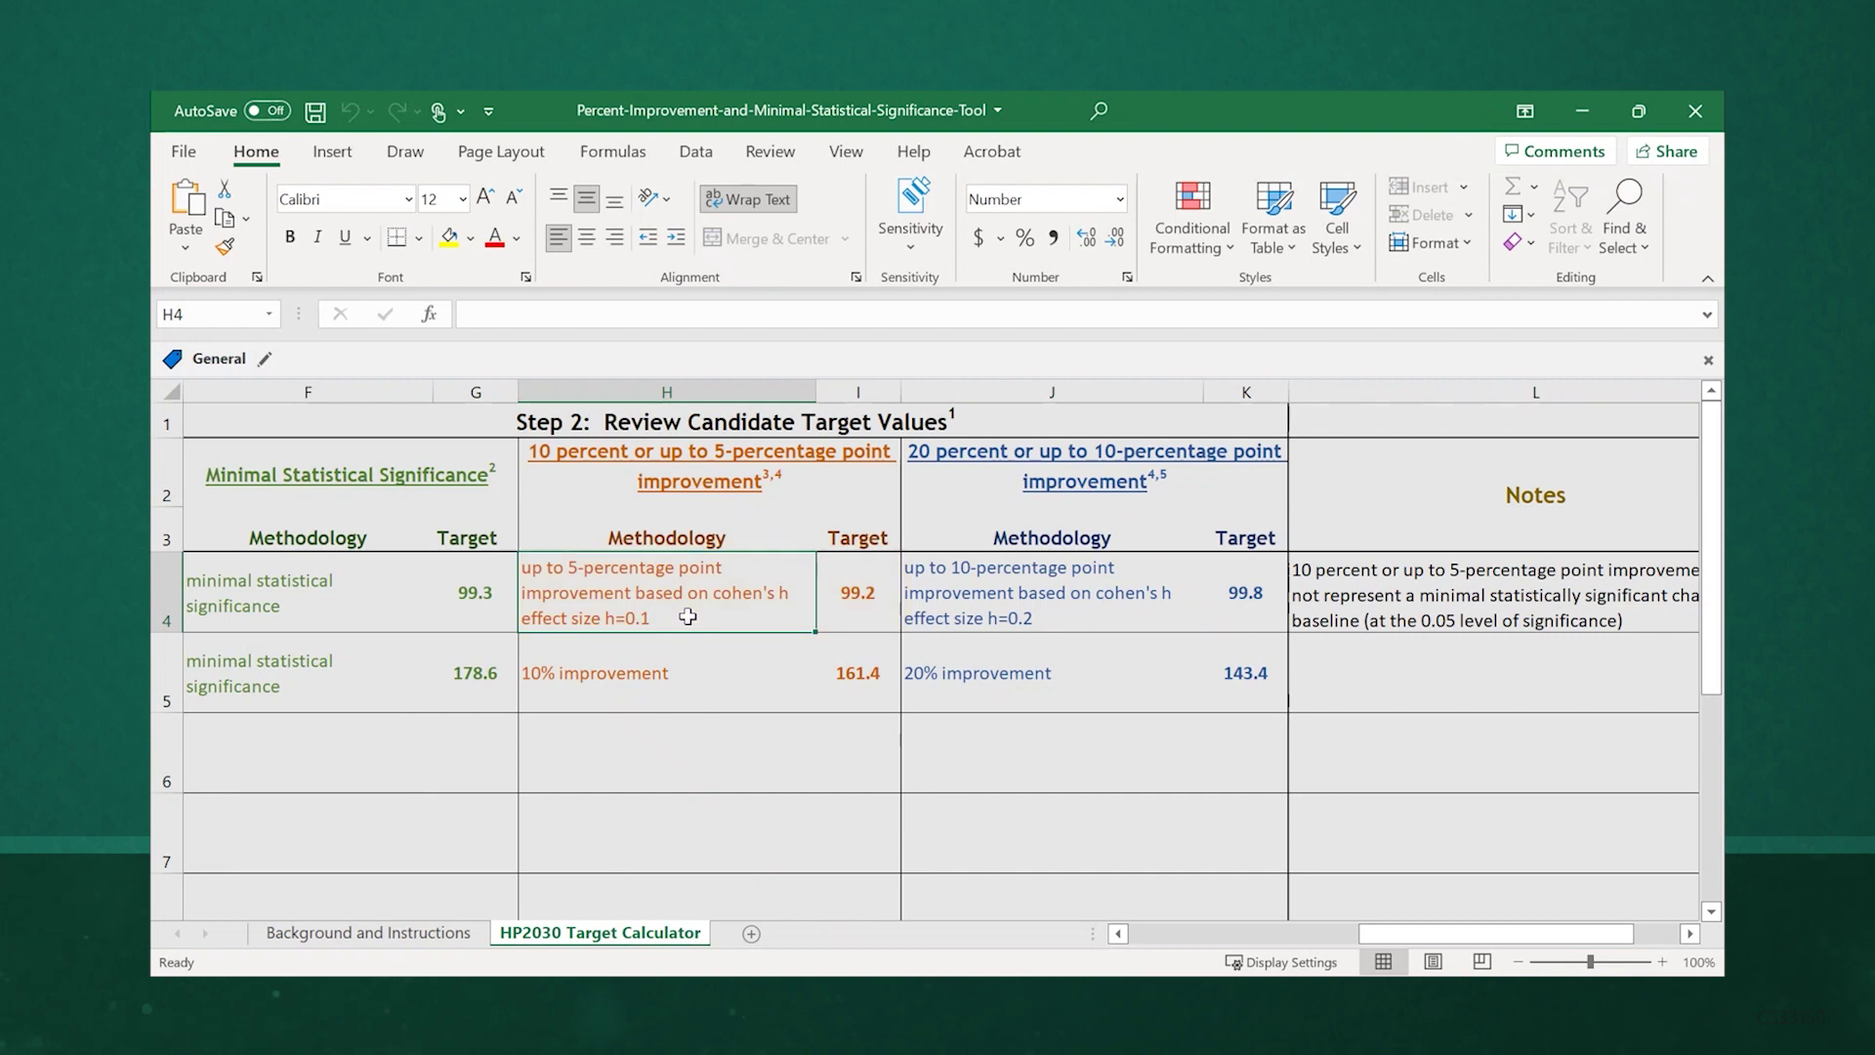
left_click(686, 687)
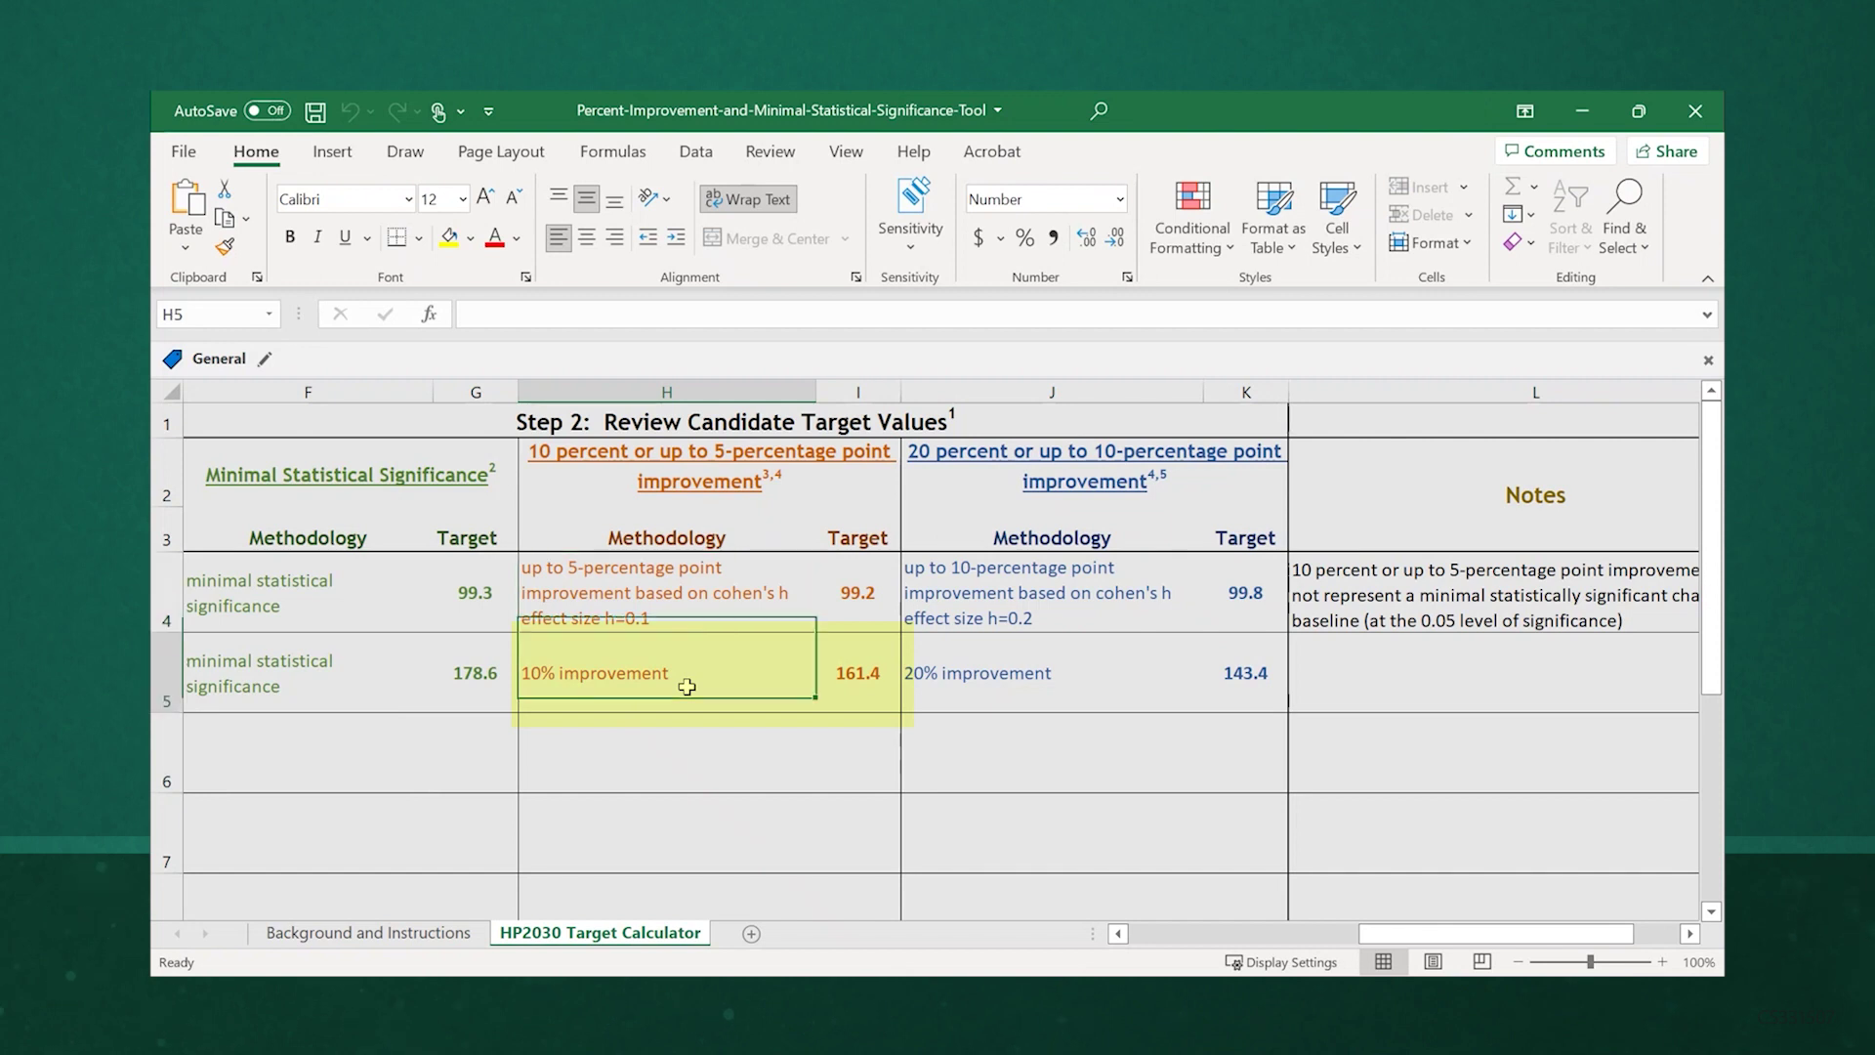
left_click(917, 558)
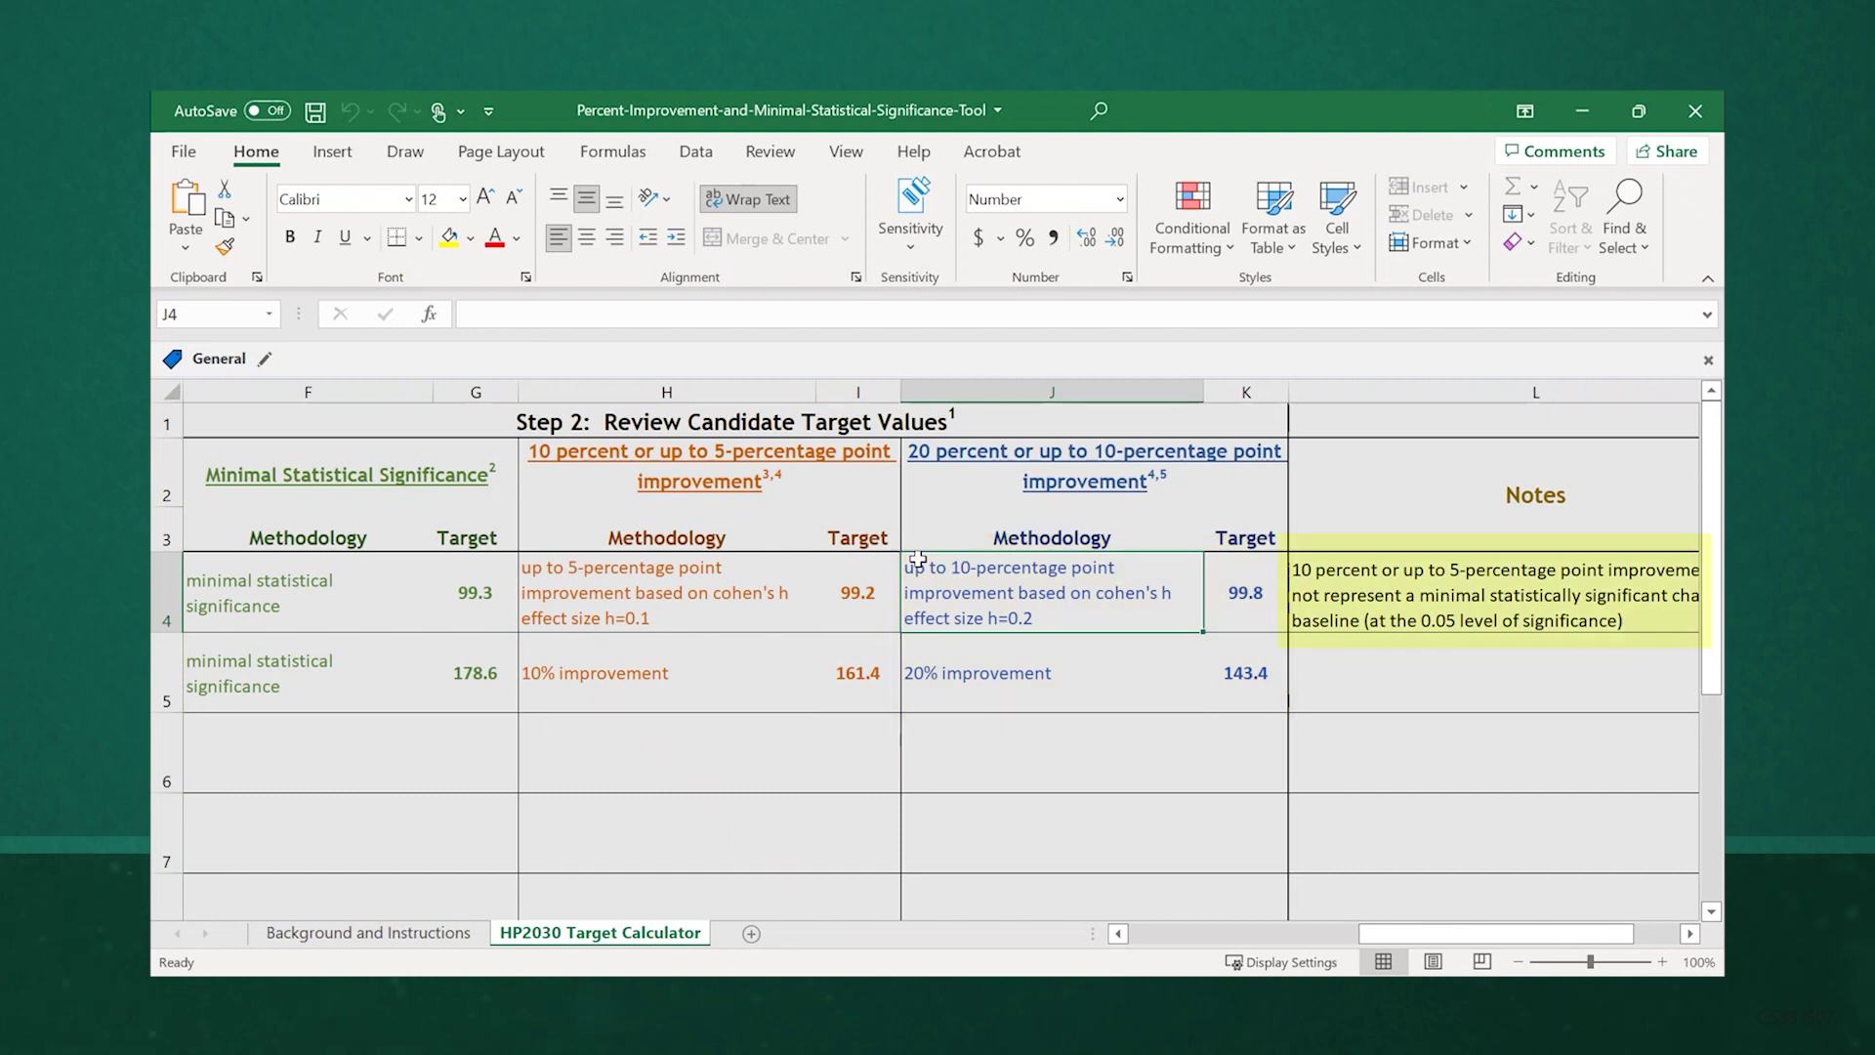
left_click(1297, 565)
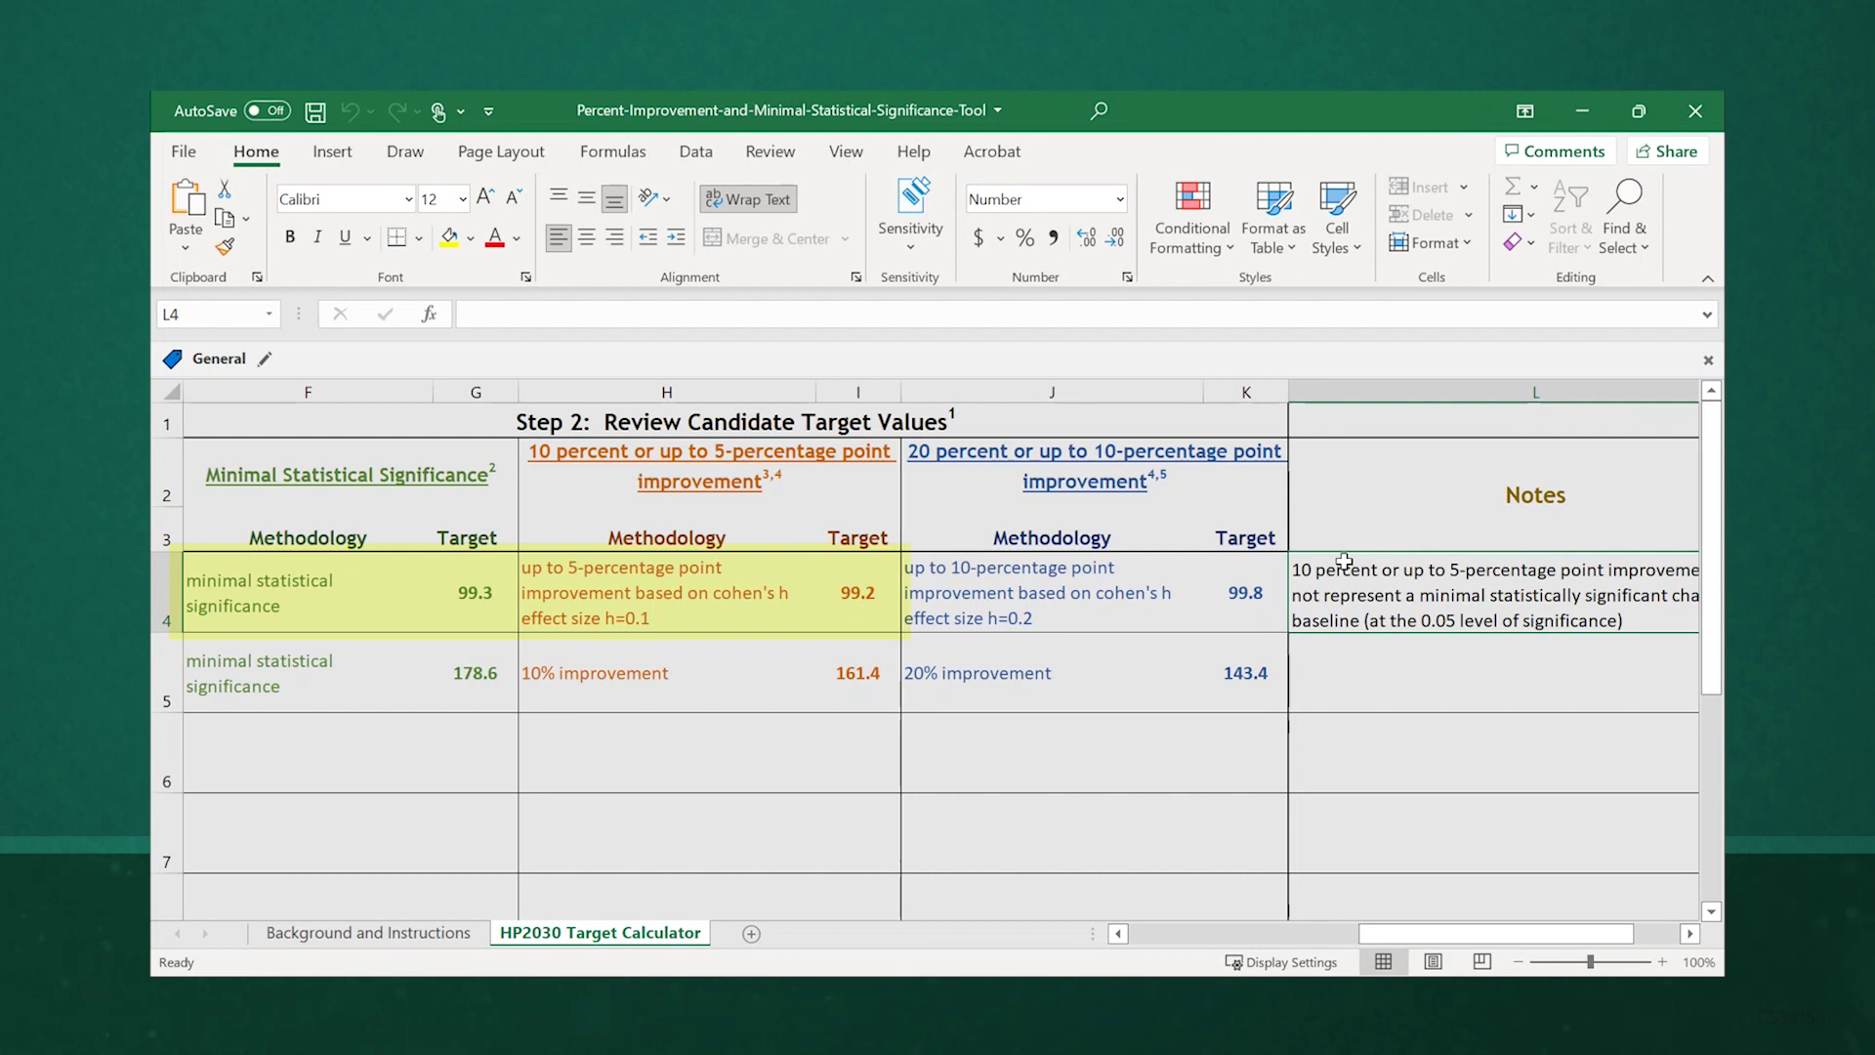
left_click(476, 568)
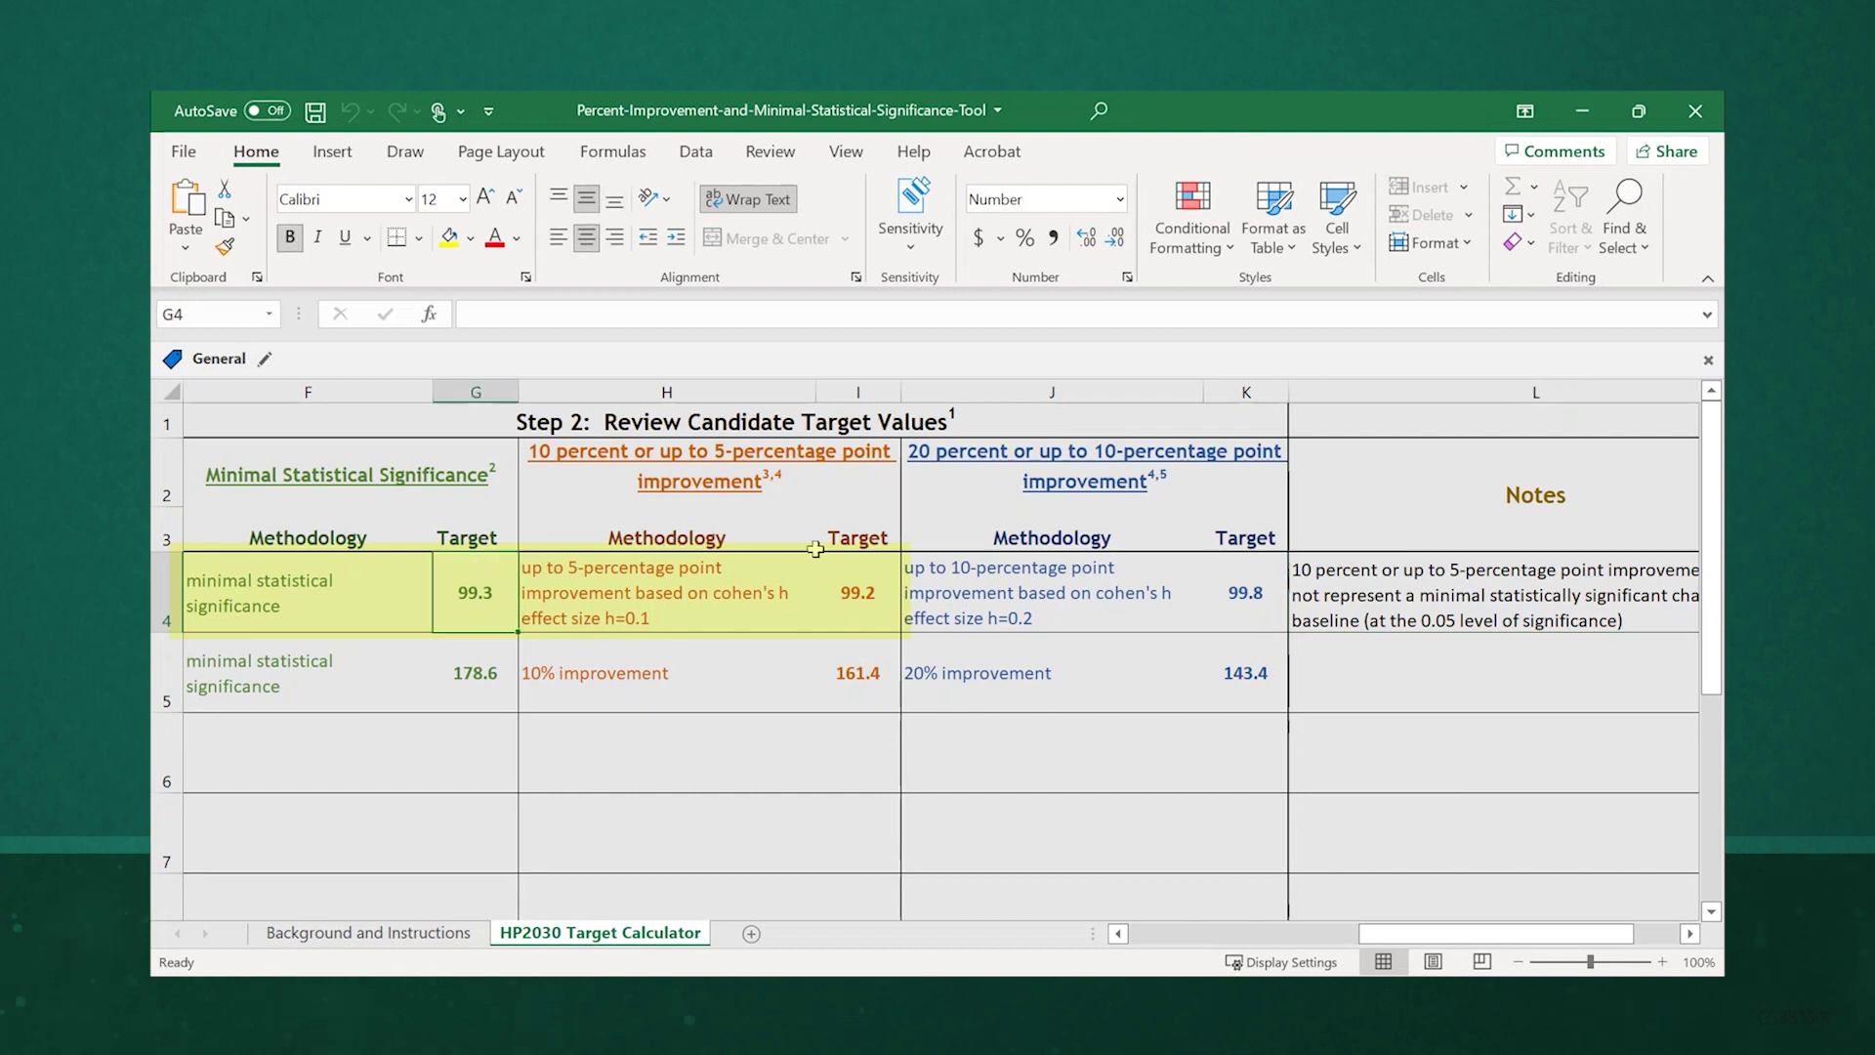
left_click(845, 564)
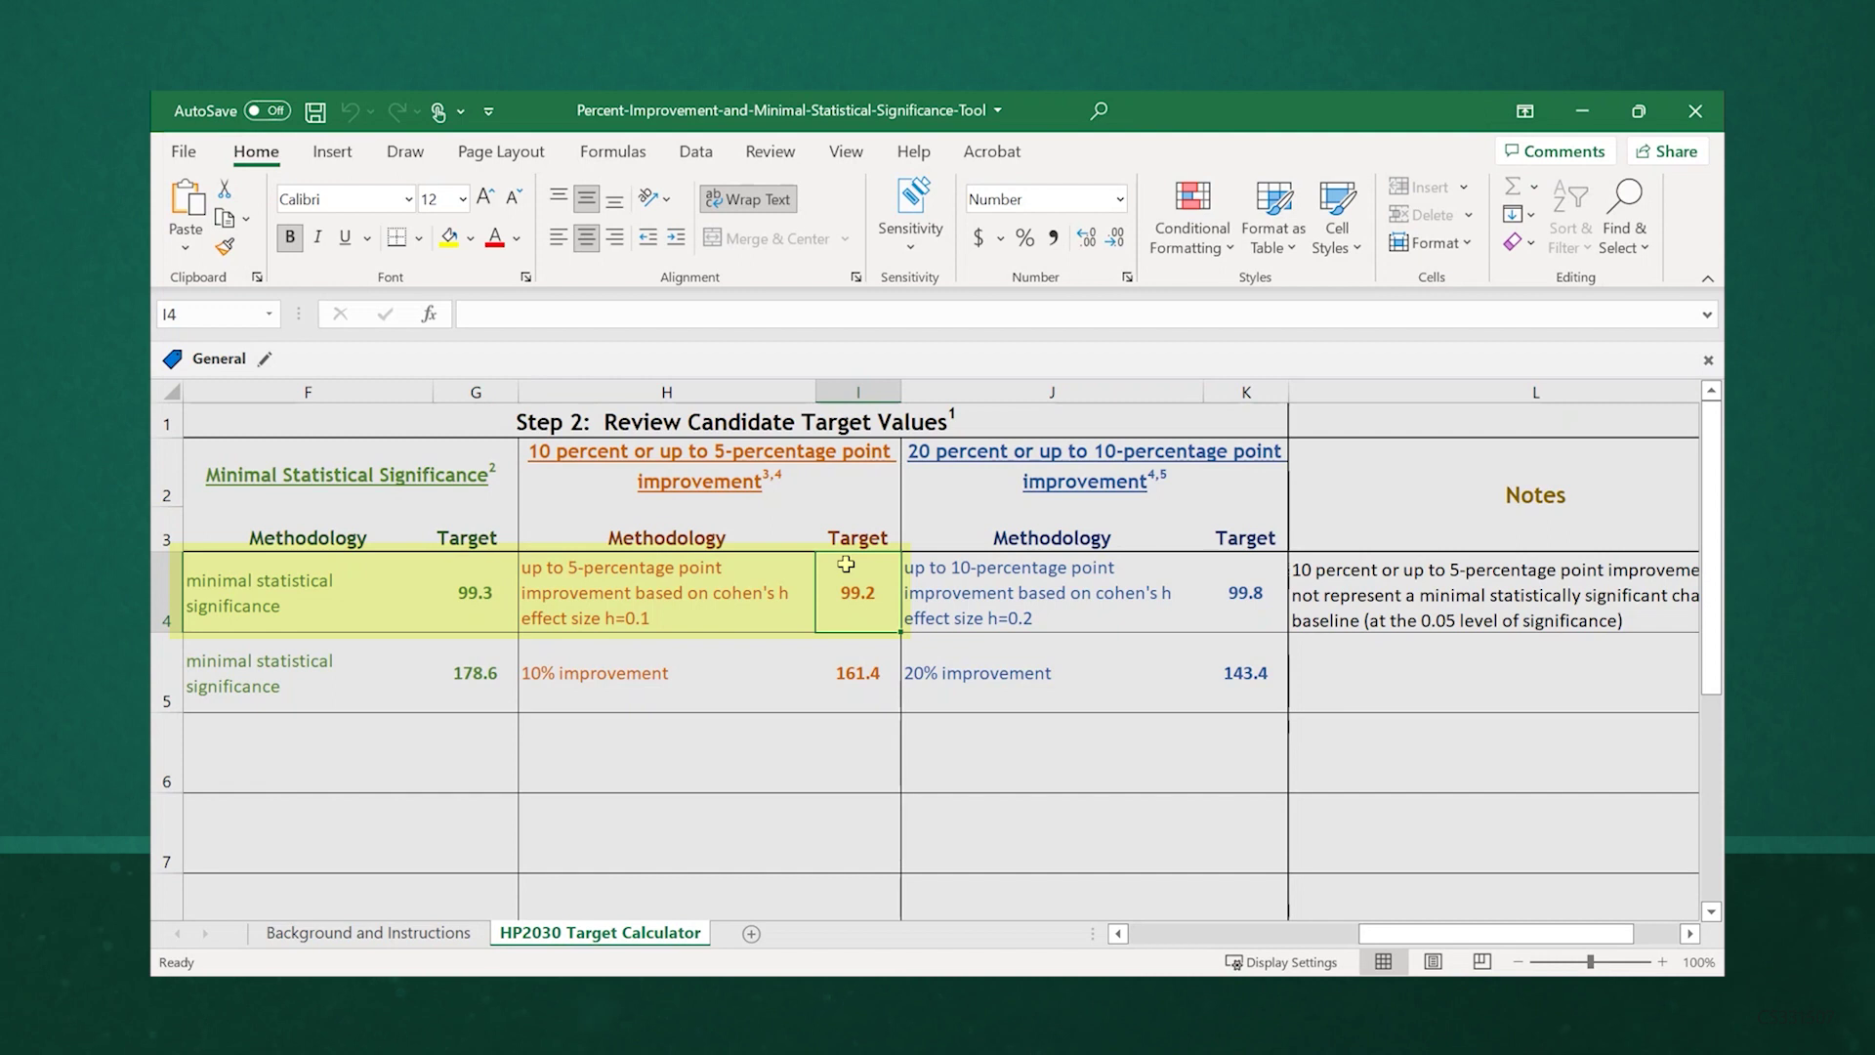